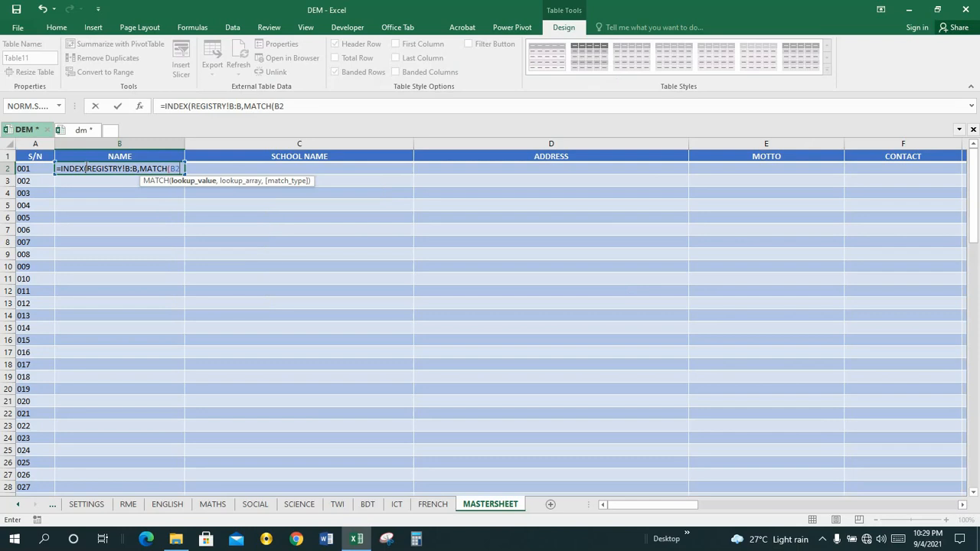
Complete the formula in the first NAME cell, B2, as =INDEX(REGISTRY!B:B,MATCH(REGISTRY!B2,REGISTRY!B:B,0),1).
key(BackSpace)
key(BackSpace)
text(REGIST)
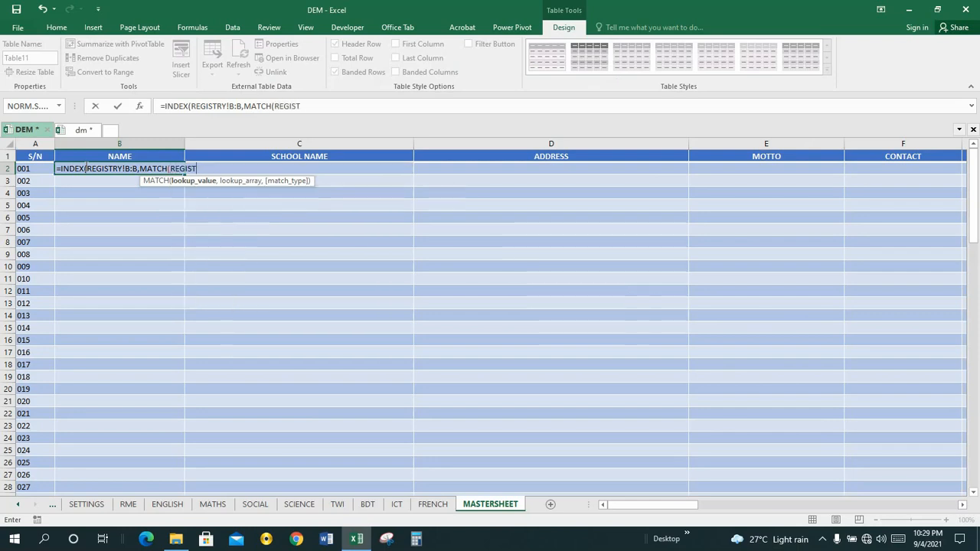
text(RY!B2,)
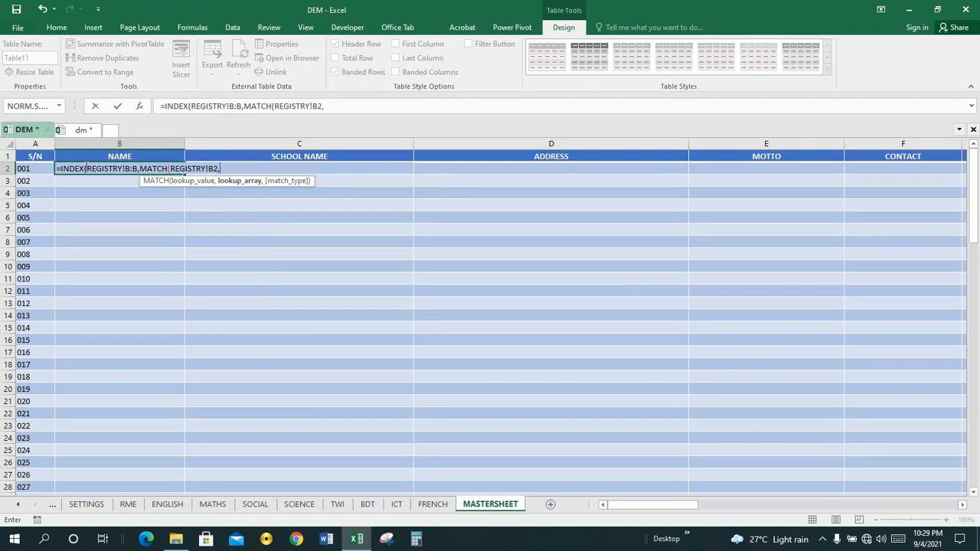
text(REGISTRY)
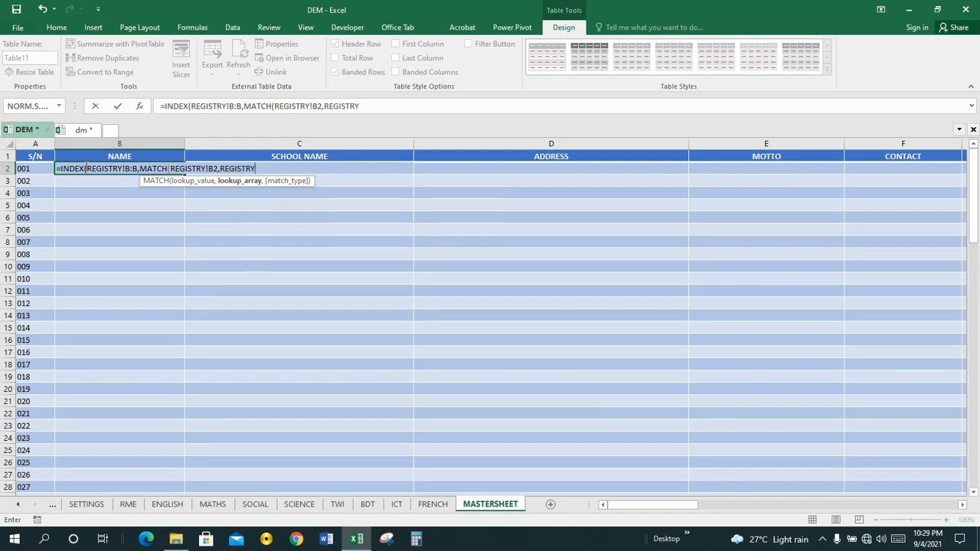
text(!B:B)
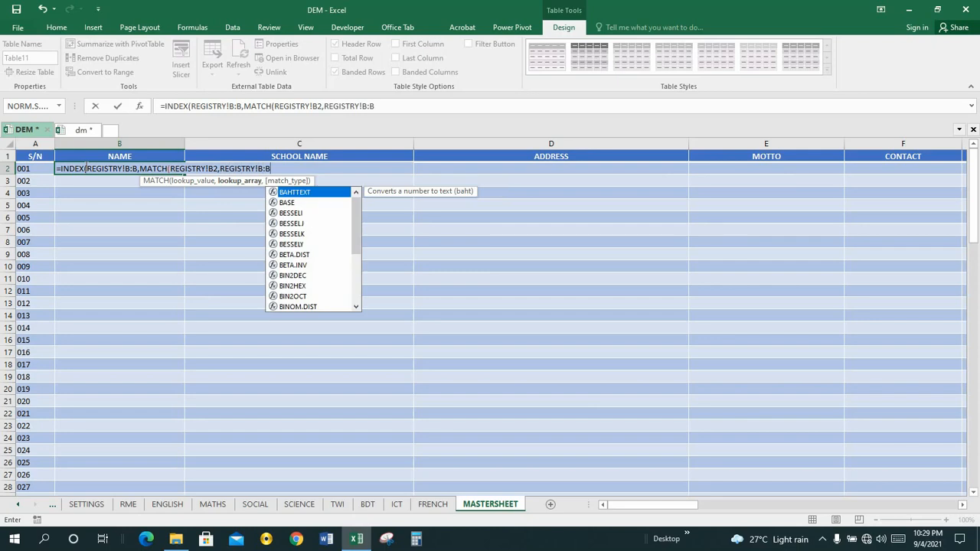
text(,)
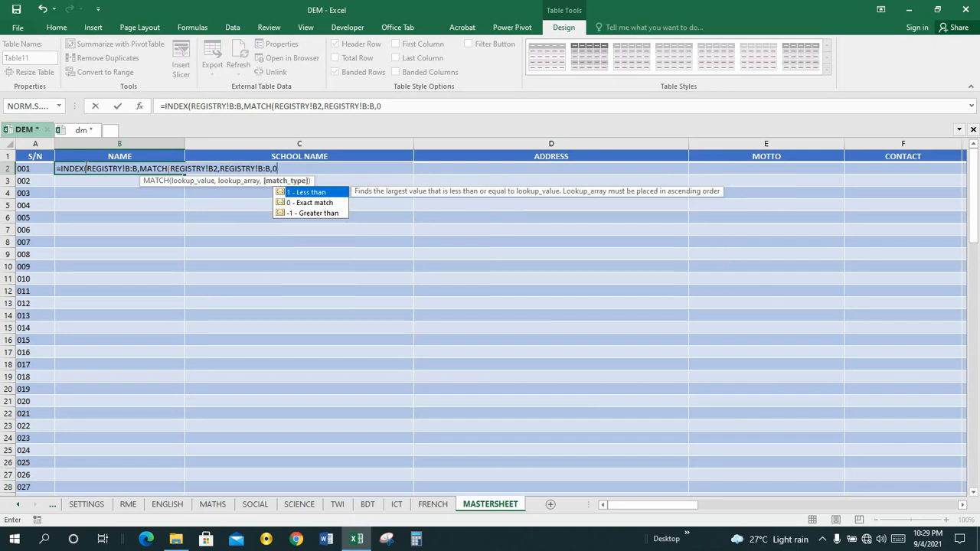
text(0),)
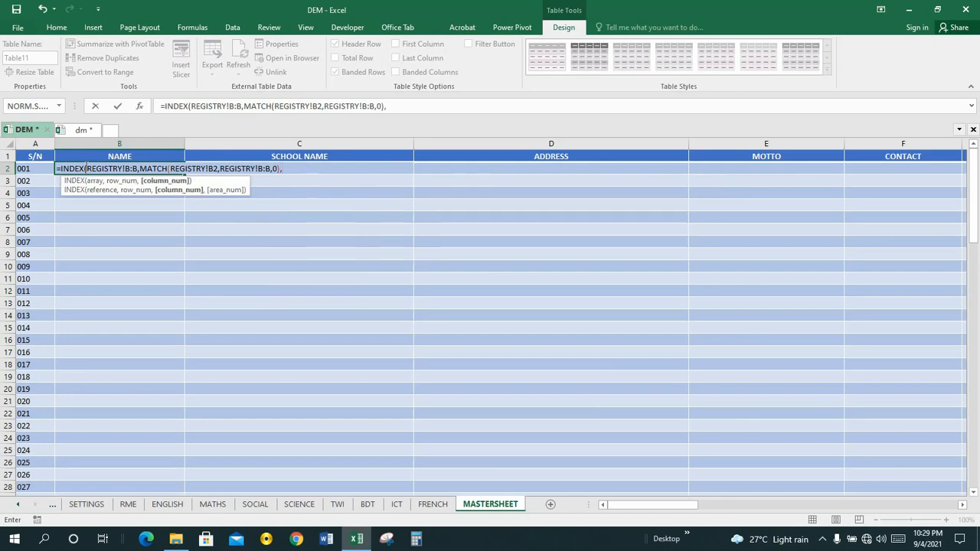
text(1))
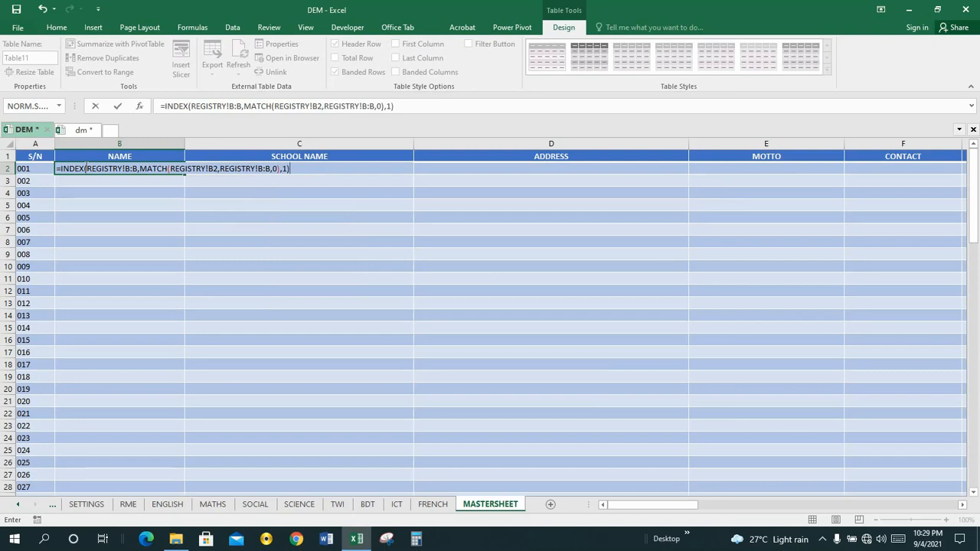
key(Return)
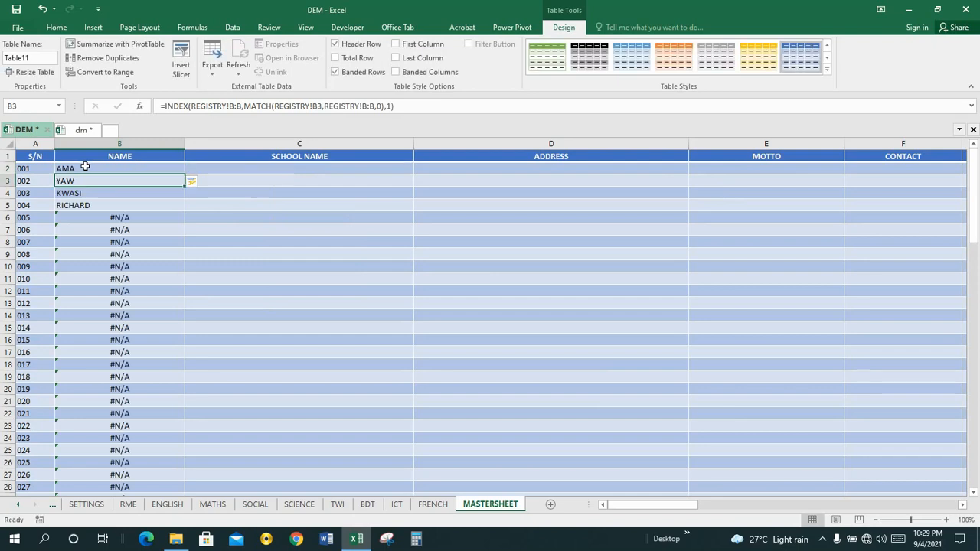
Center the contents of the entire NAME column horizontally and vertically.
click(130, 140)
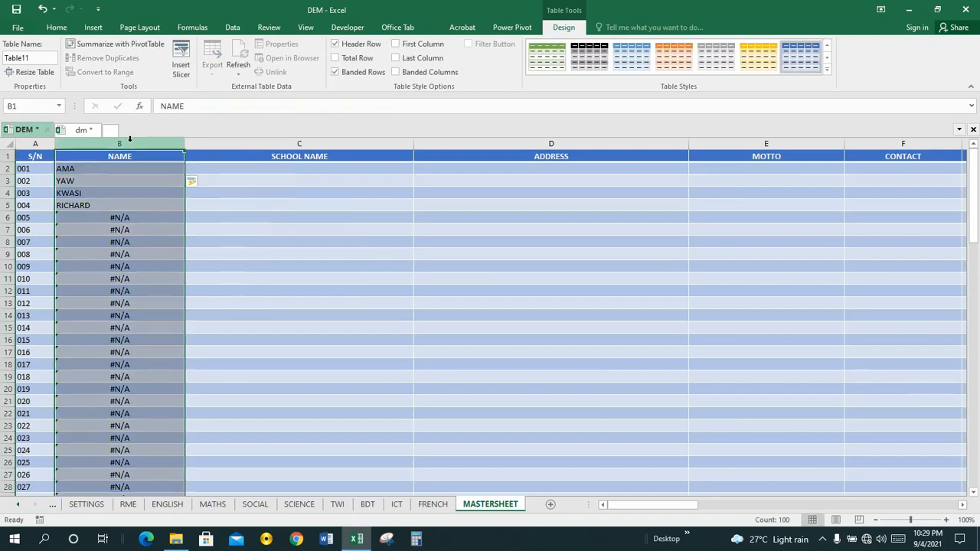
click(59, 28)
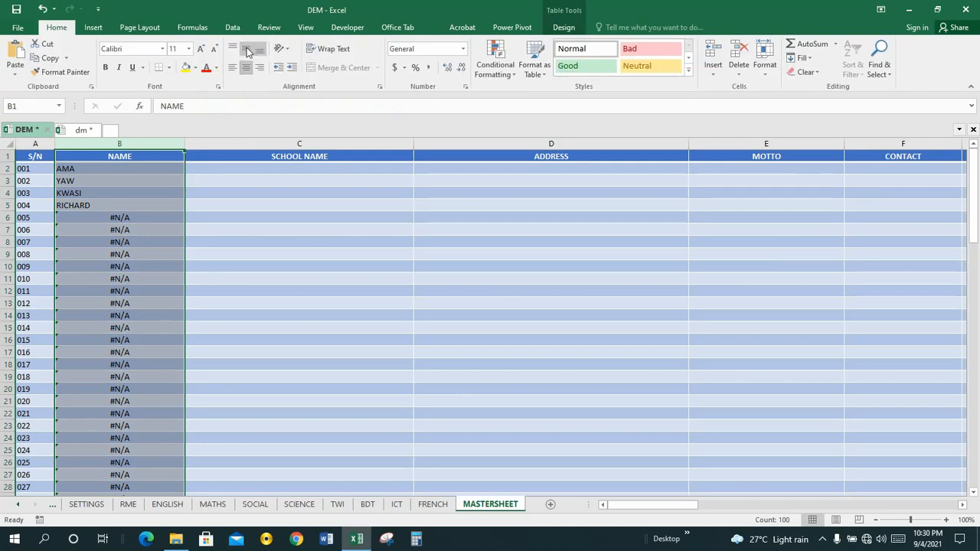
click(246, 51)
click(246, 67)
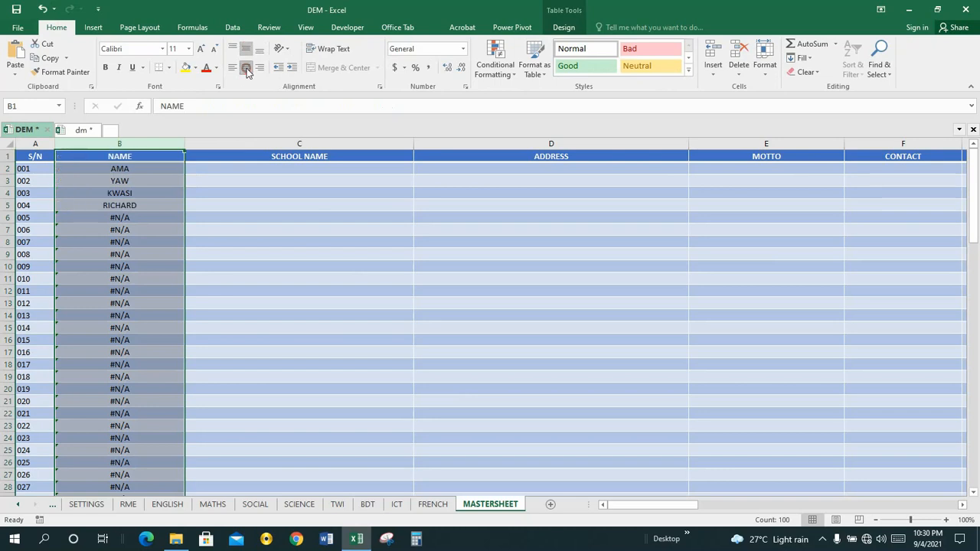
Center the contents of the entire S/N column horizontally and vertically.
click(35, 144)
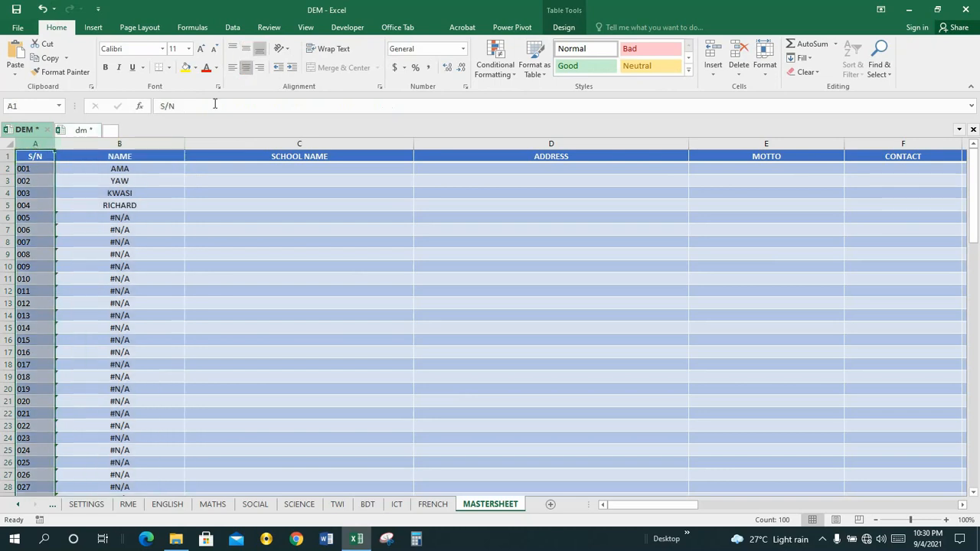
click(246, 51)
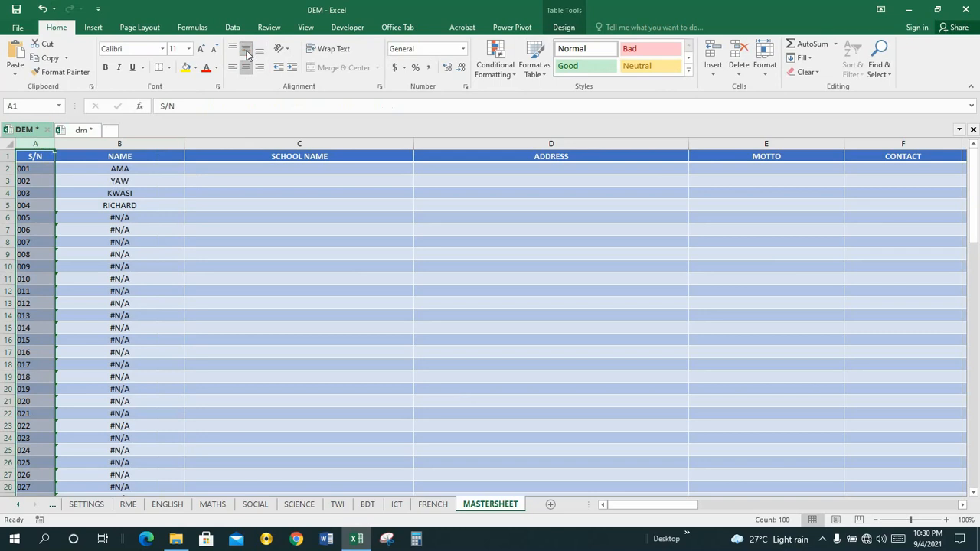
click(246, 52)
click(246, 52)
click(247, 69)
click(247, 69)
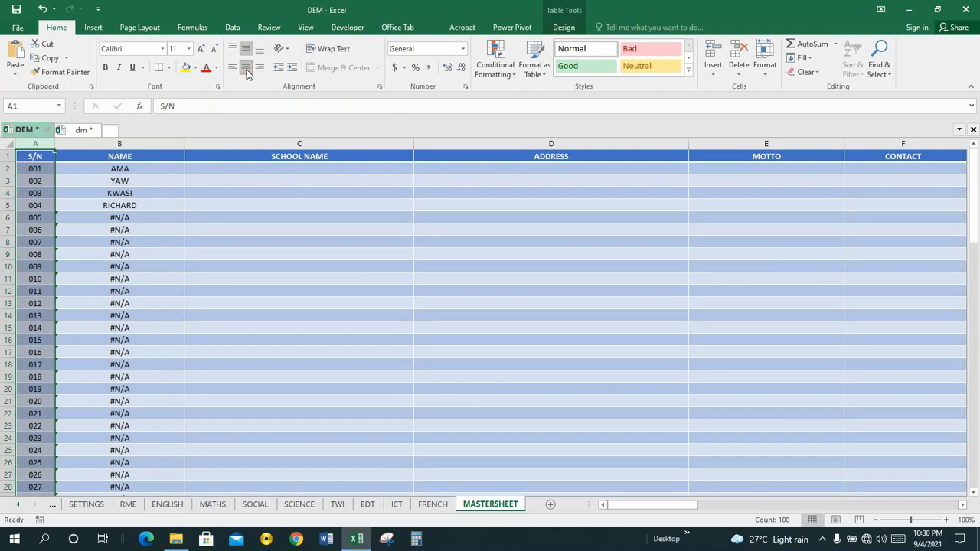
click(169, 187)
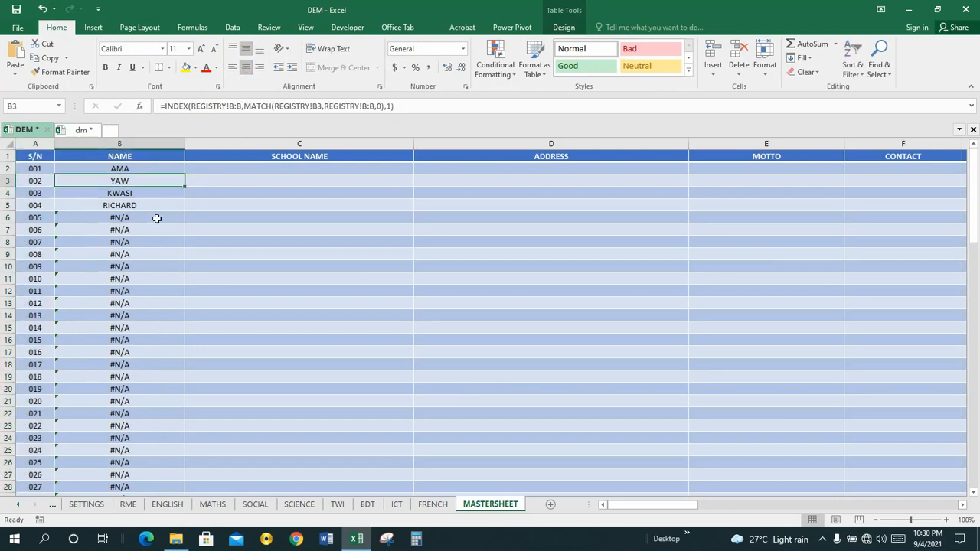
click(153, 206)
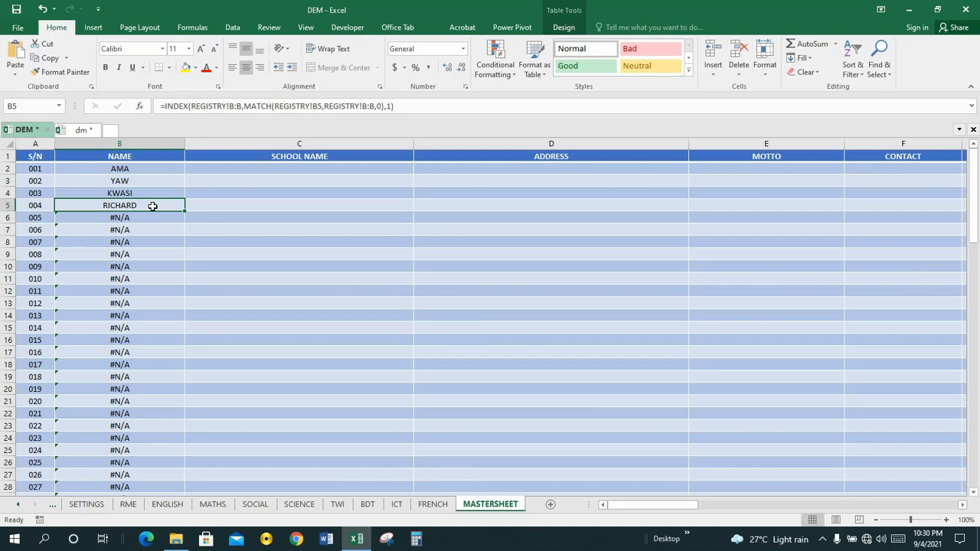
key(Up)
key(Up)
key(Up)
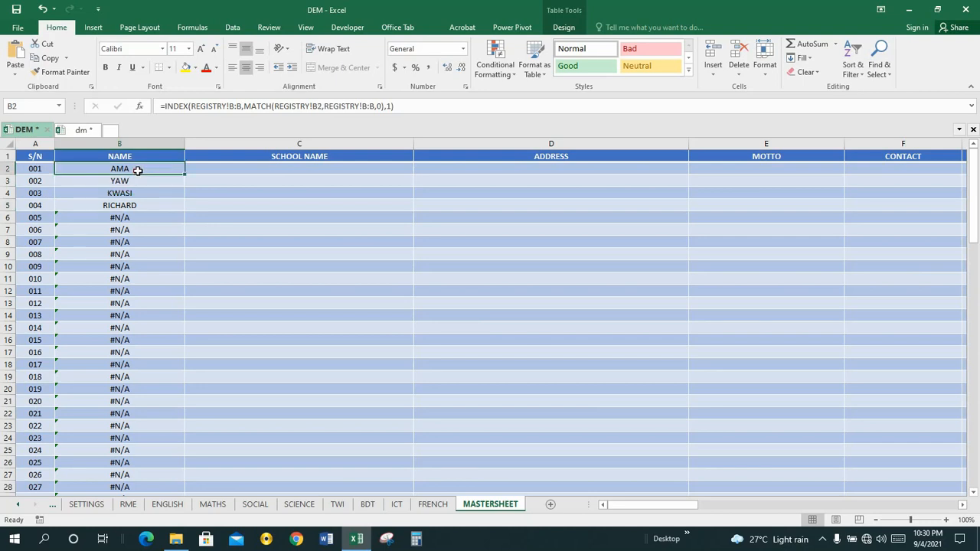
Enter ATOBRISO No. M/A J.H.S under SCHOOL NAME on the SETTINGS sheet, leaving MASTERSHEET cell C2 selected for its link.
click(233, 171)
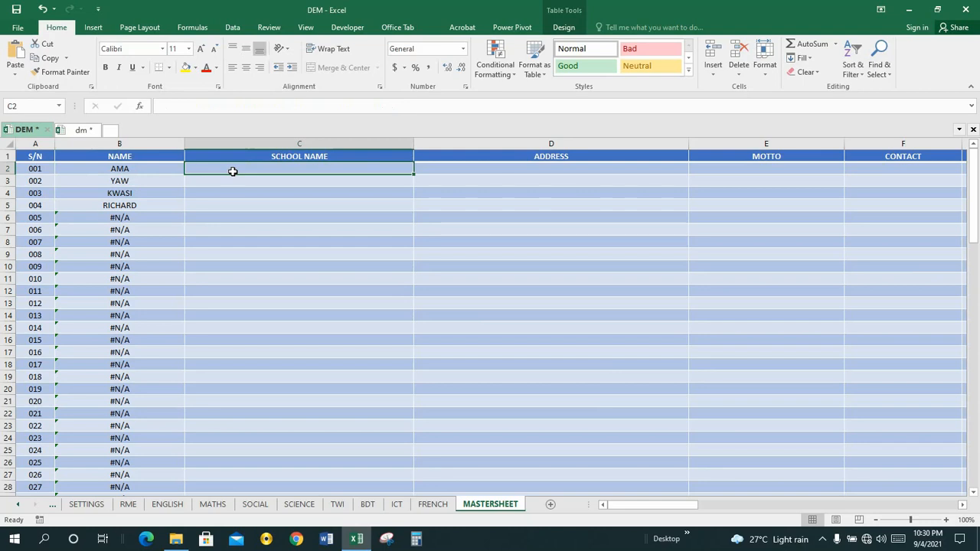
click(86, 504)
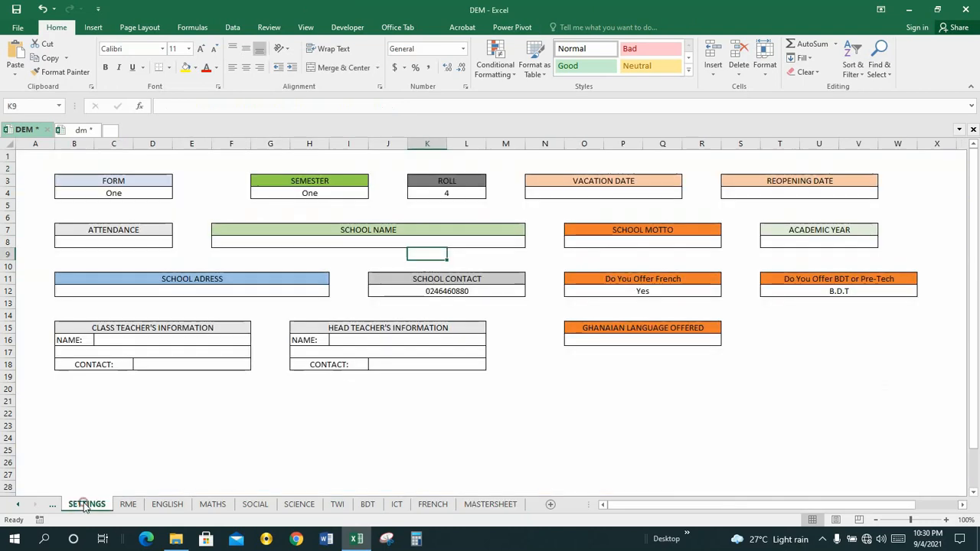
click(328, 243)
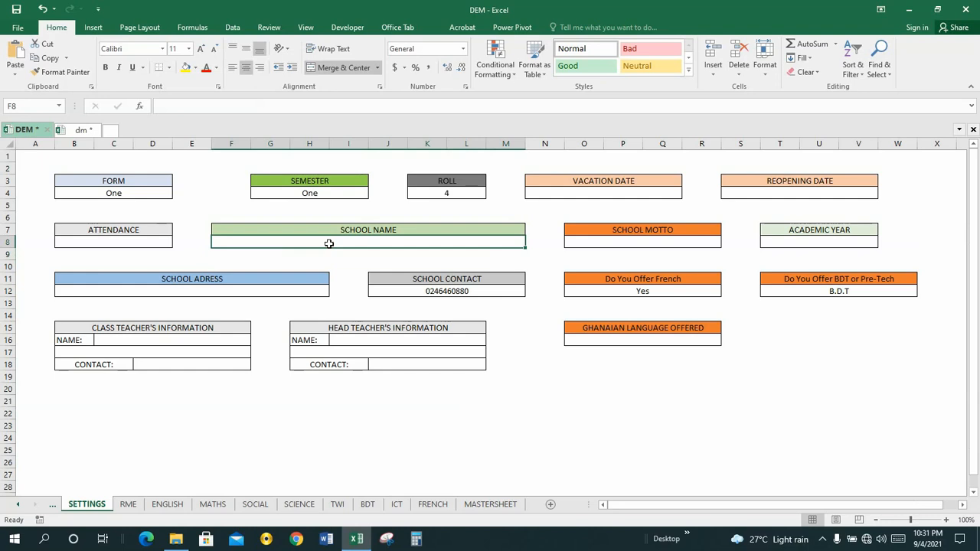
text(AT)
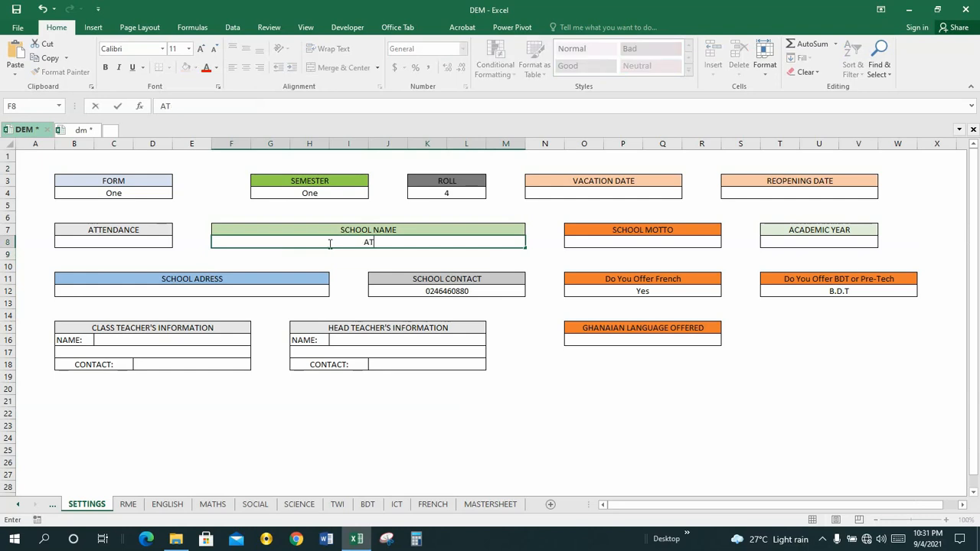
text(OBRISO No.)
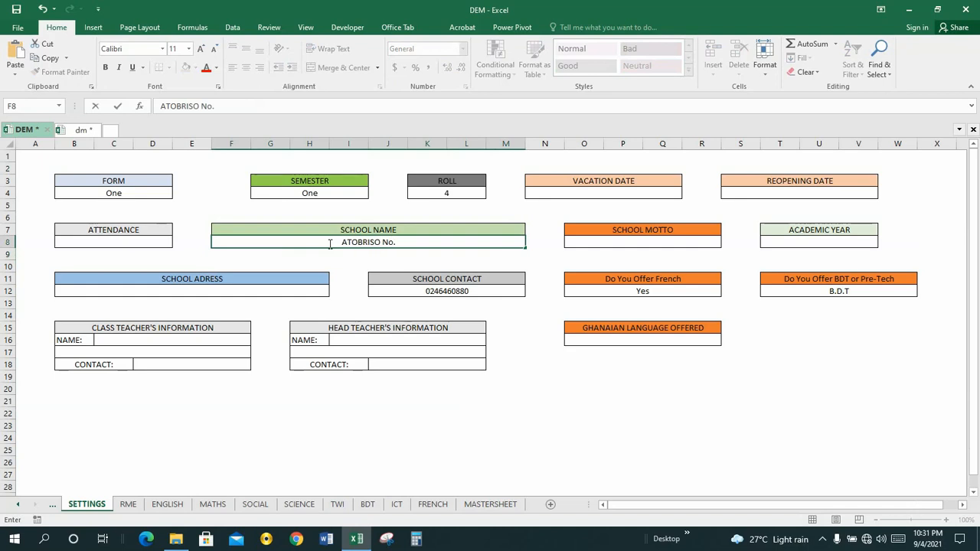
text( M/A)
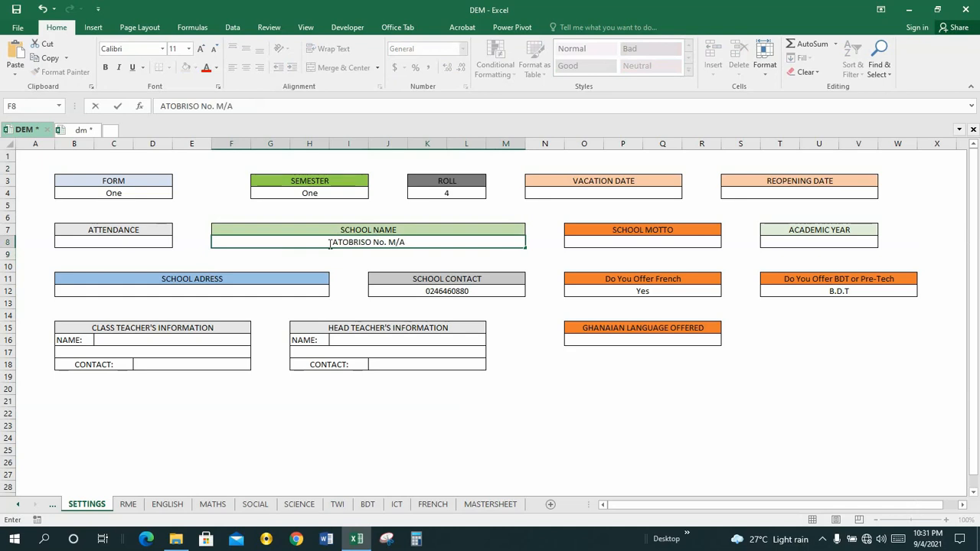
text( J.H)
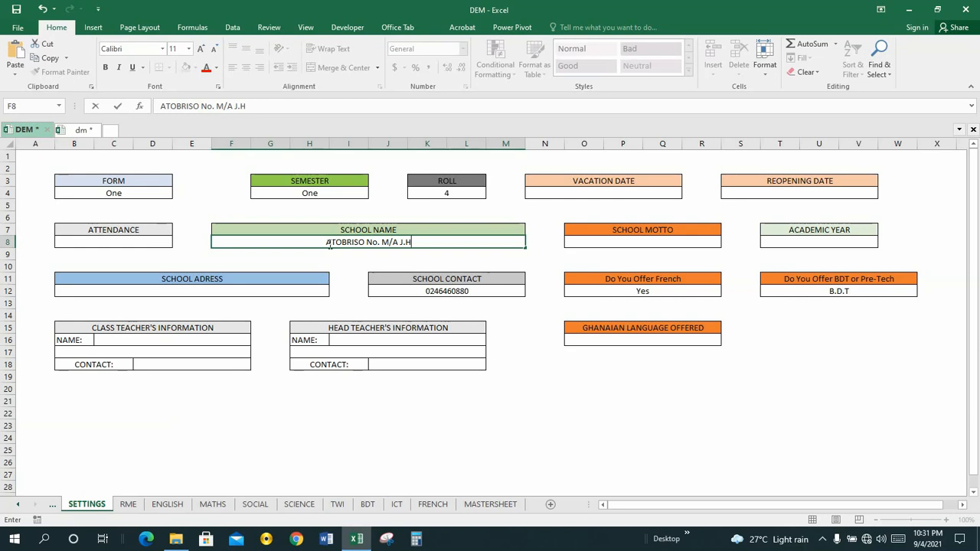
text(.S)
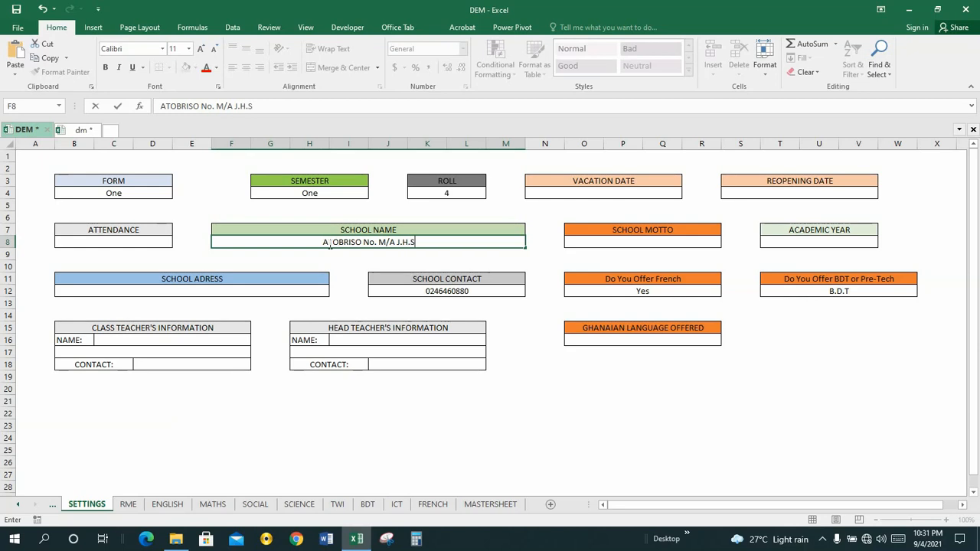
text(.)
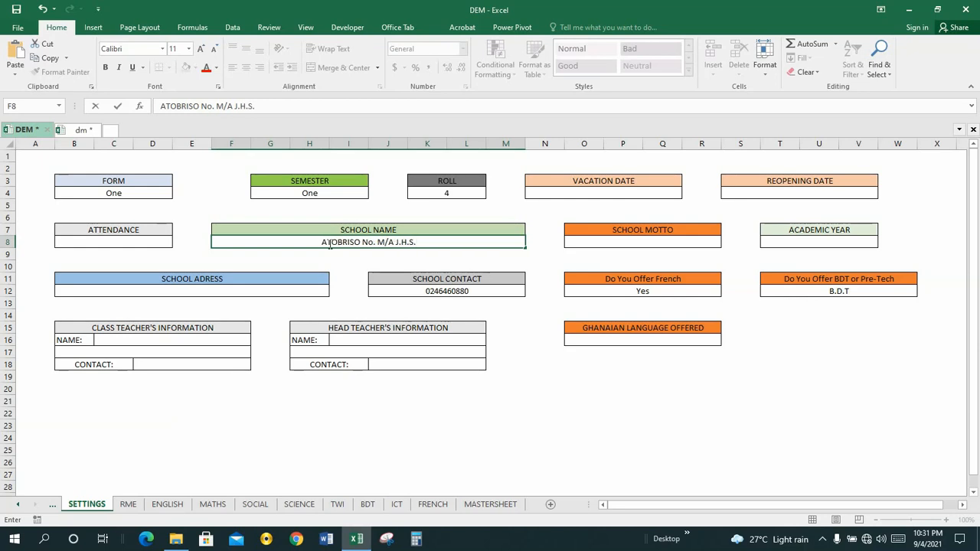
key(BackSpace)
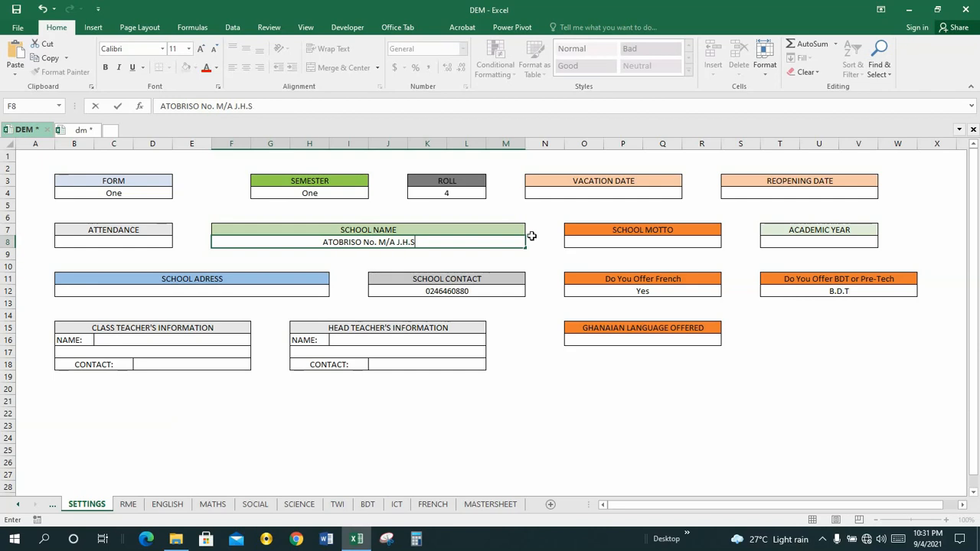
key(Return)
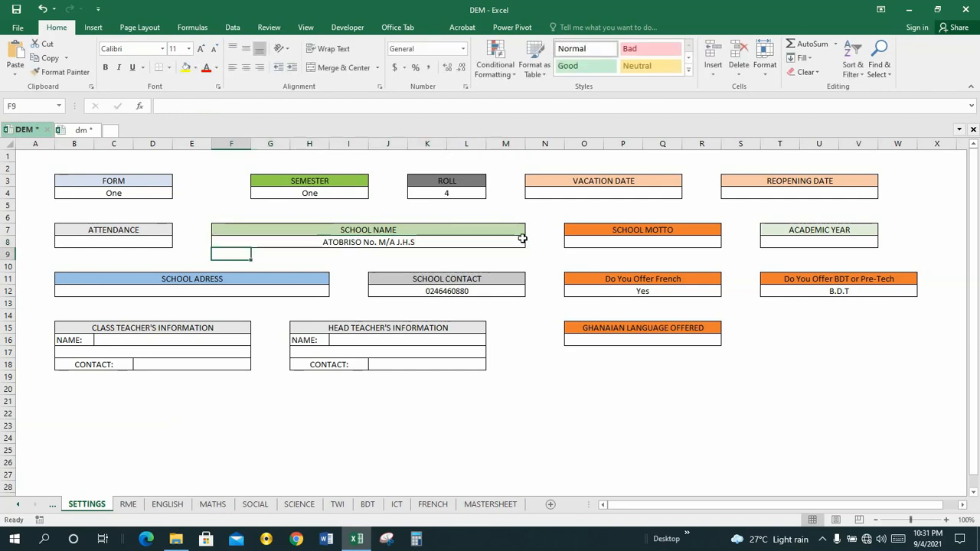
Link the first SCHOOL NAME cell, C2, on MASTERSHEET to the school name in SETTINGS cell F8.
click(478, 508)
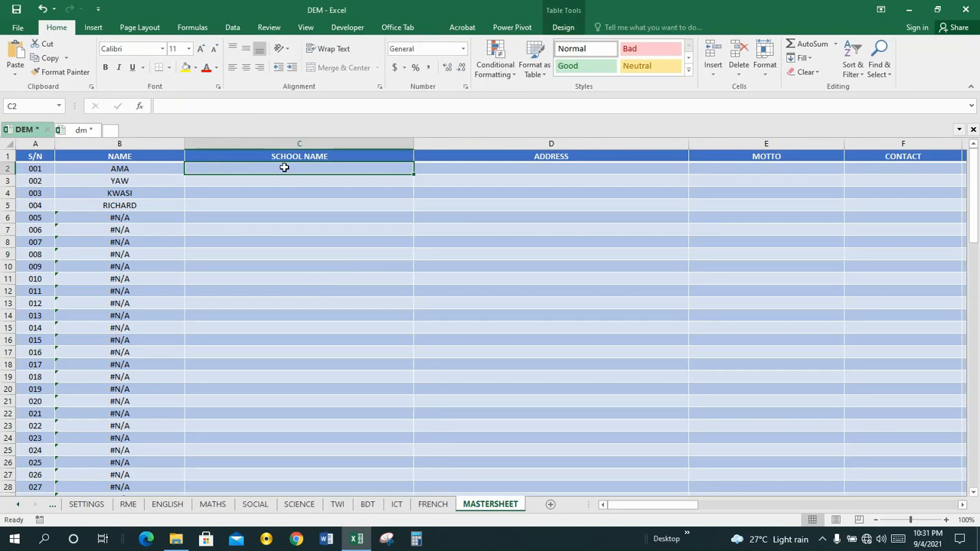
text(=)
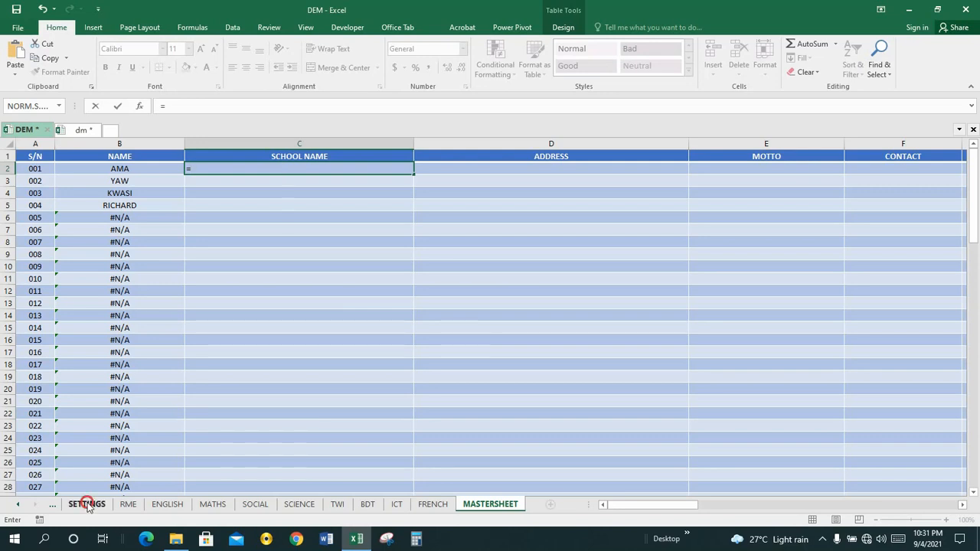
click(86, 505)
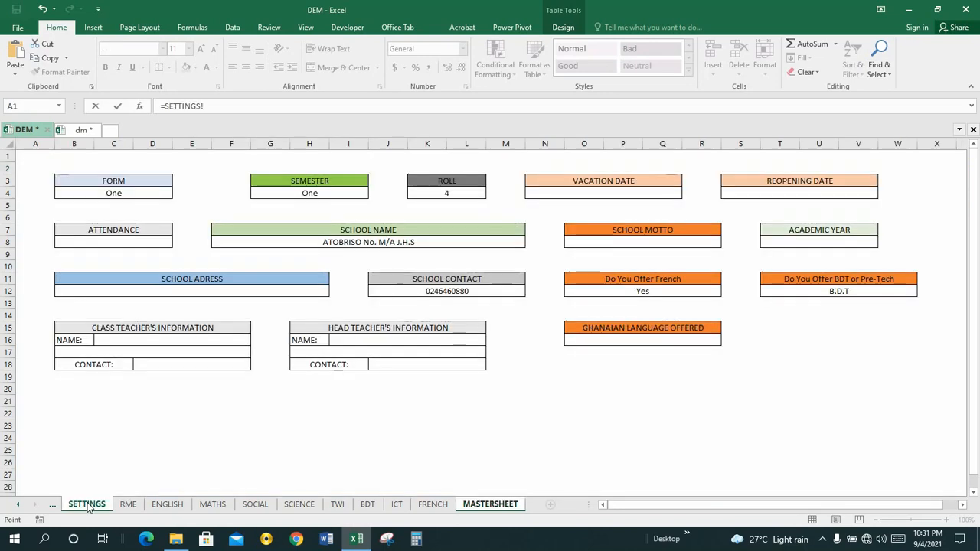
click(346, 242)
key(Return)
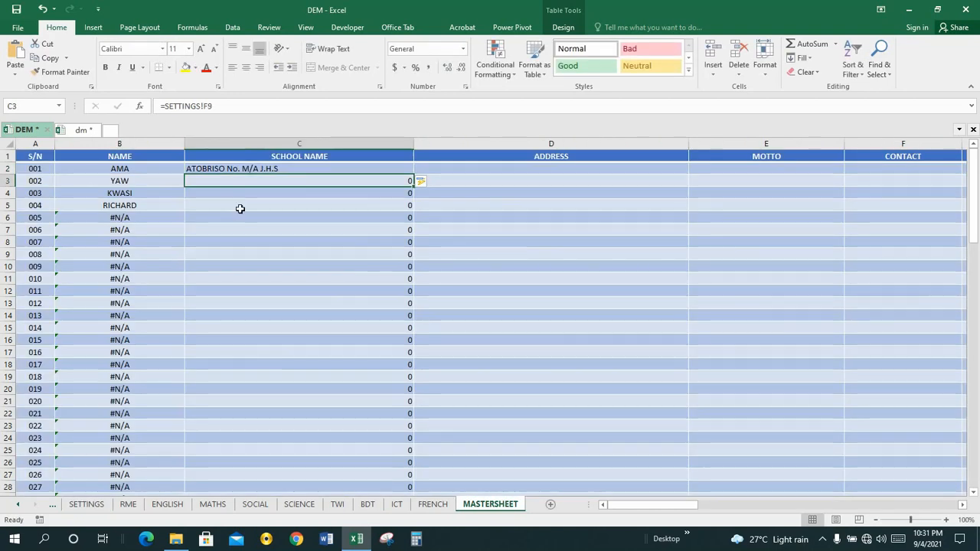
Compare the cell references of the formulas in C2 to C4 of the SCHOOL NAME column.
click(257, 193)
click(350, 181)
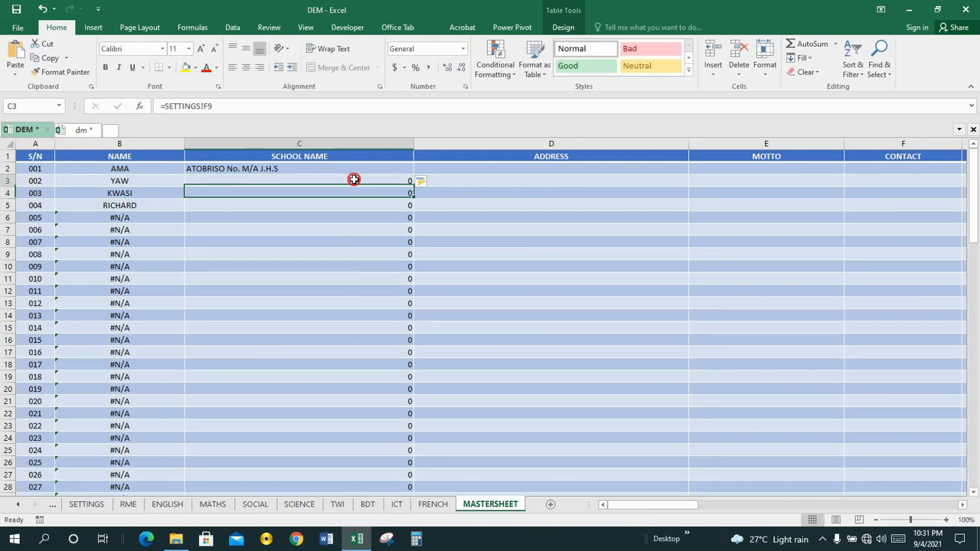
click(298, 168)
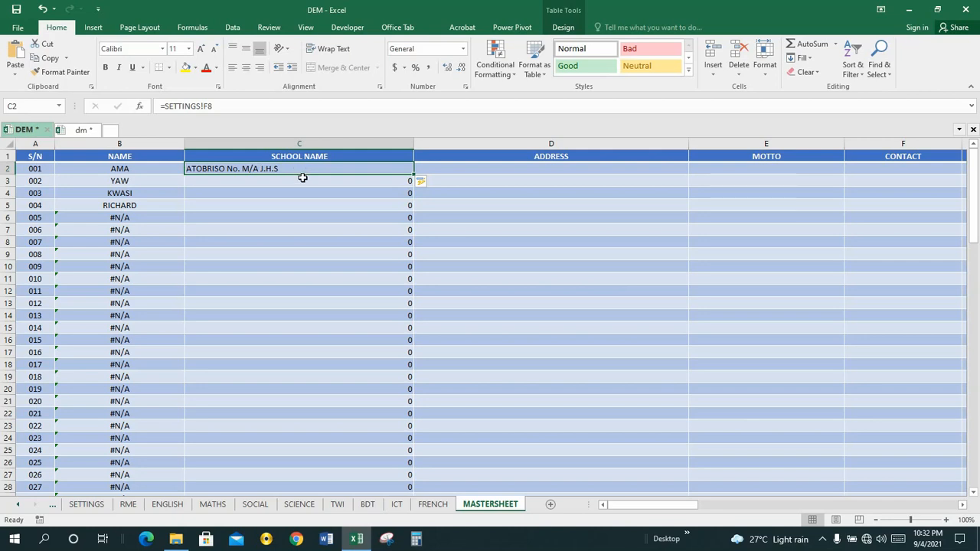
click(302, 180)
click(302, 196)
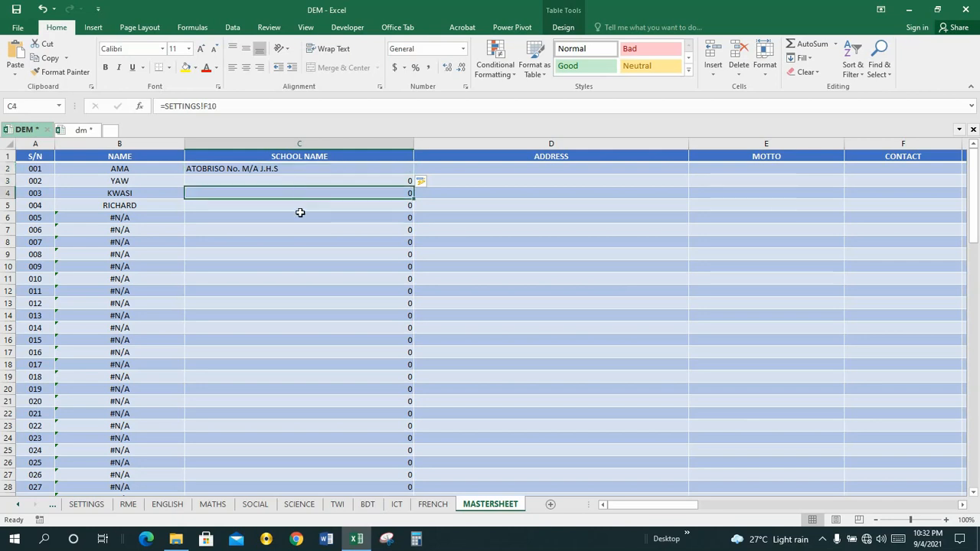
Check which SETTINGS cells around the school name entry the SCHOOL NAME formulas in the lower MASTERSHEET rows refer to.
click(300, 209)
click(301, 215)
click(280, 180)
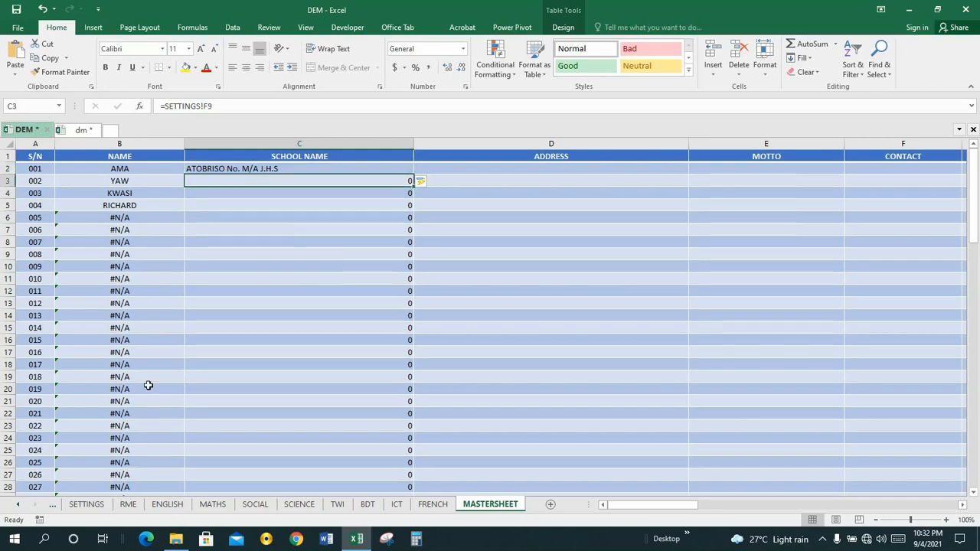
click(88, 505)
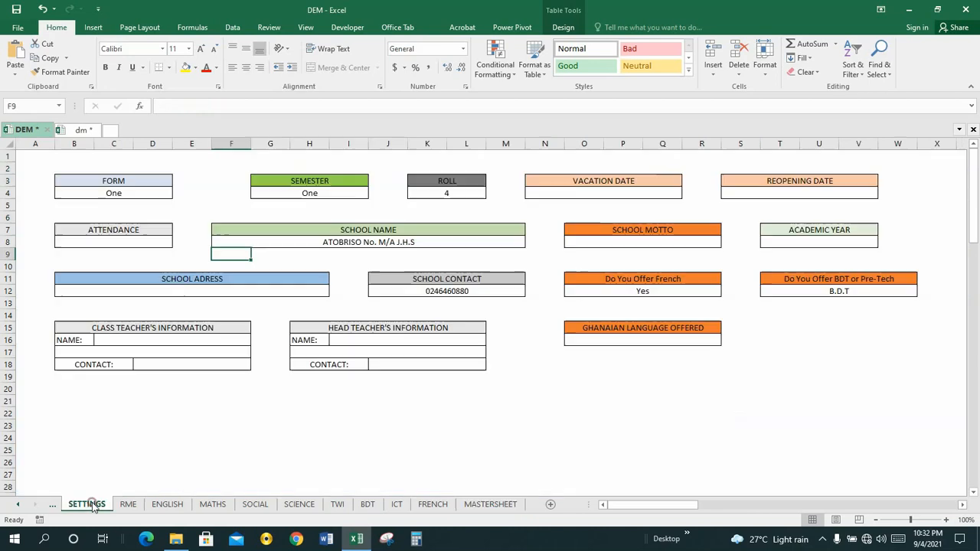
click(349, 244)
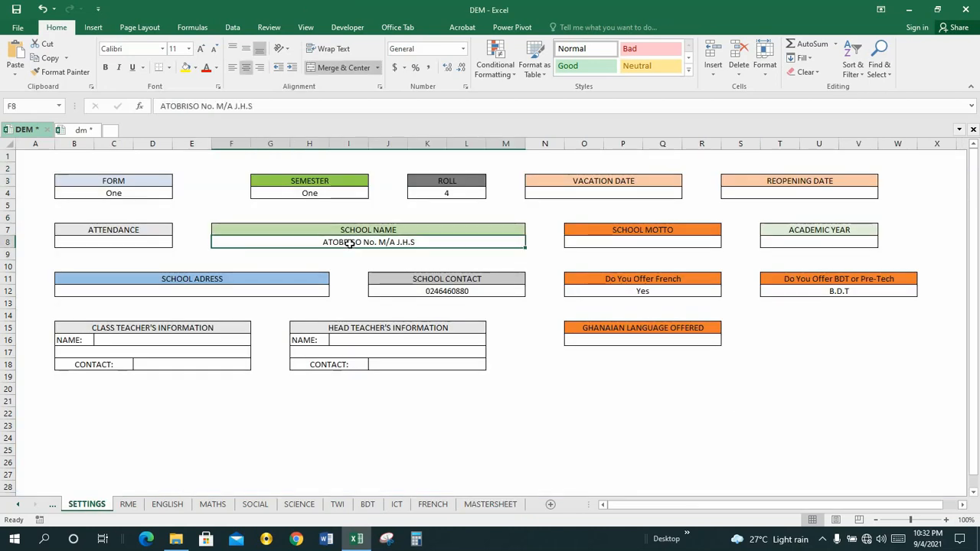
click(349, 253)
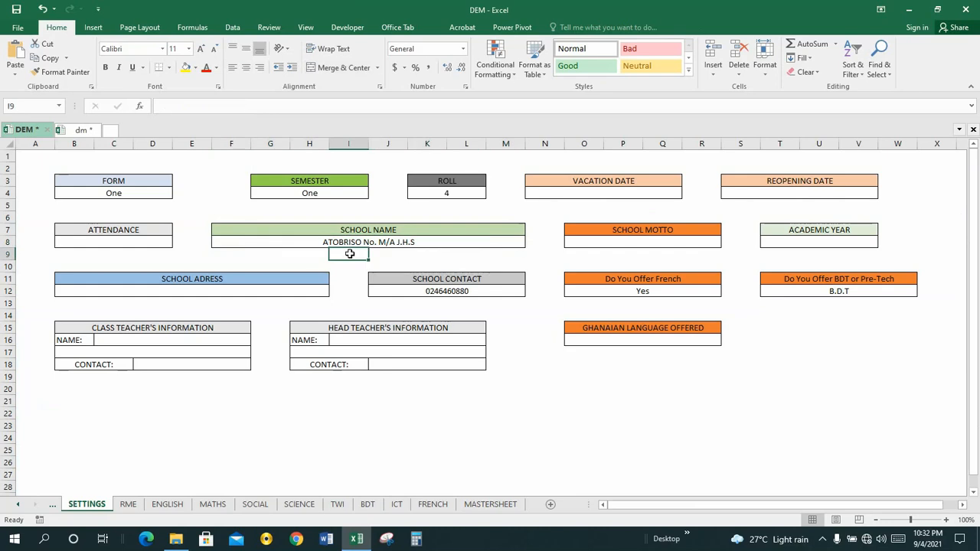
click(349, 265)
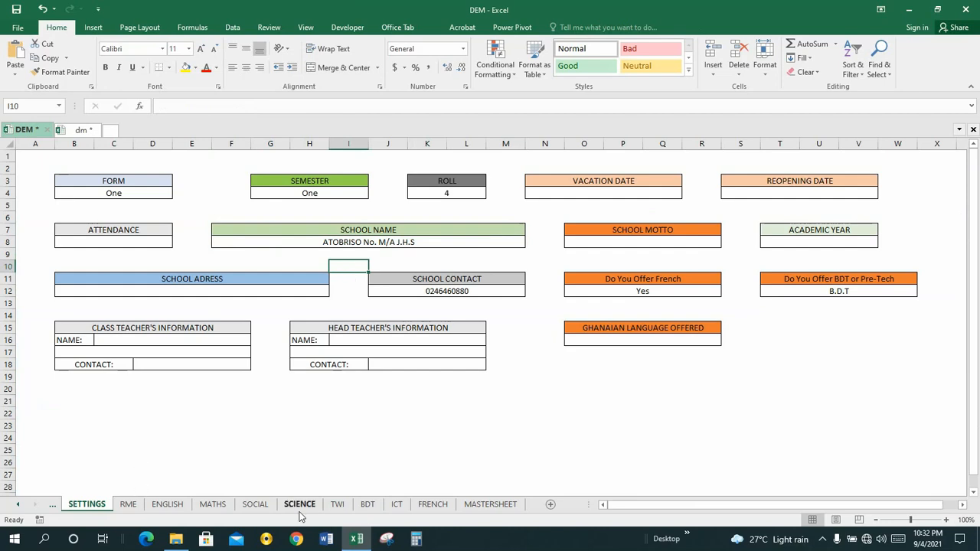
click(481, 504)
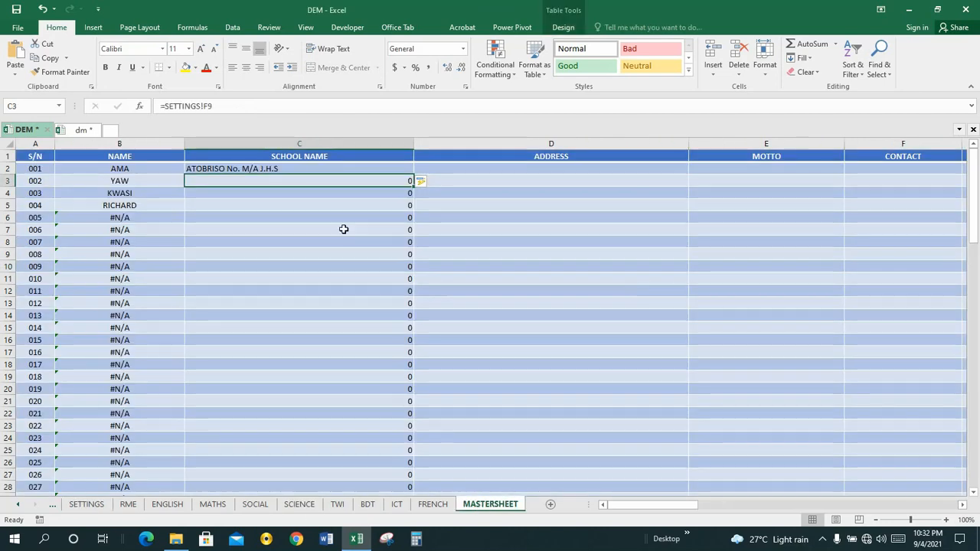
Make the reference in the C2 SCHOOL NAME formula absolute, as =SETTINGS!$F$8, for the whole table column.
click(288, 169)
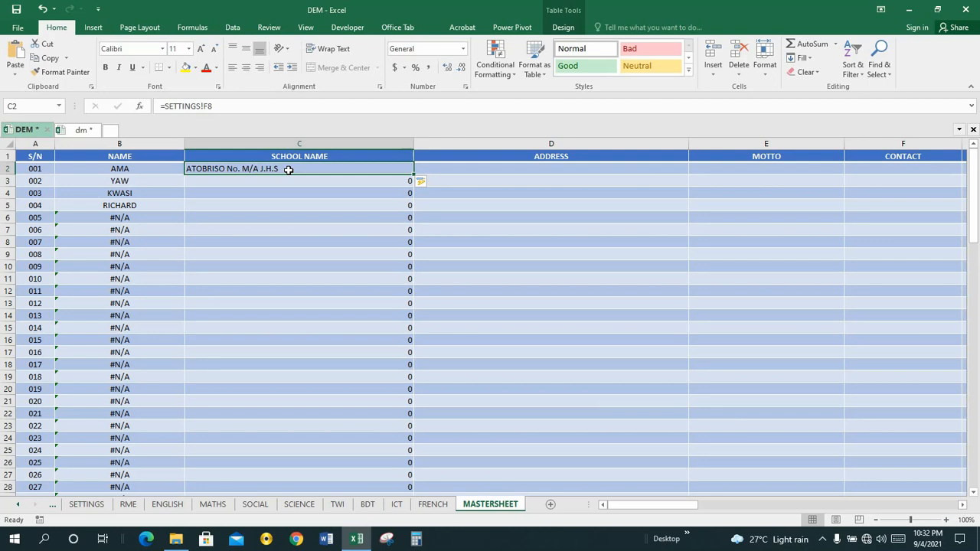
click(205, 107)
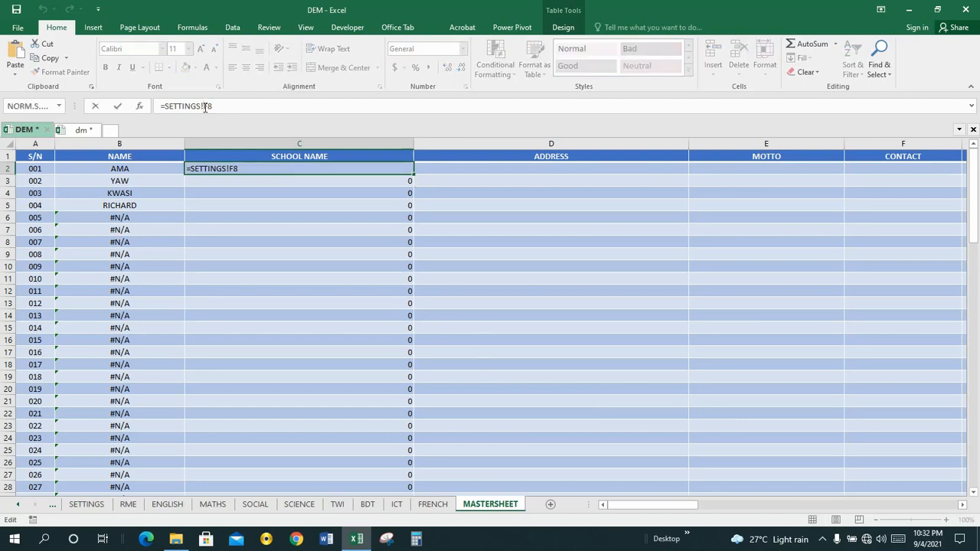
text($F$)
key(Return)
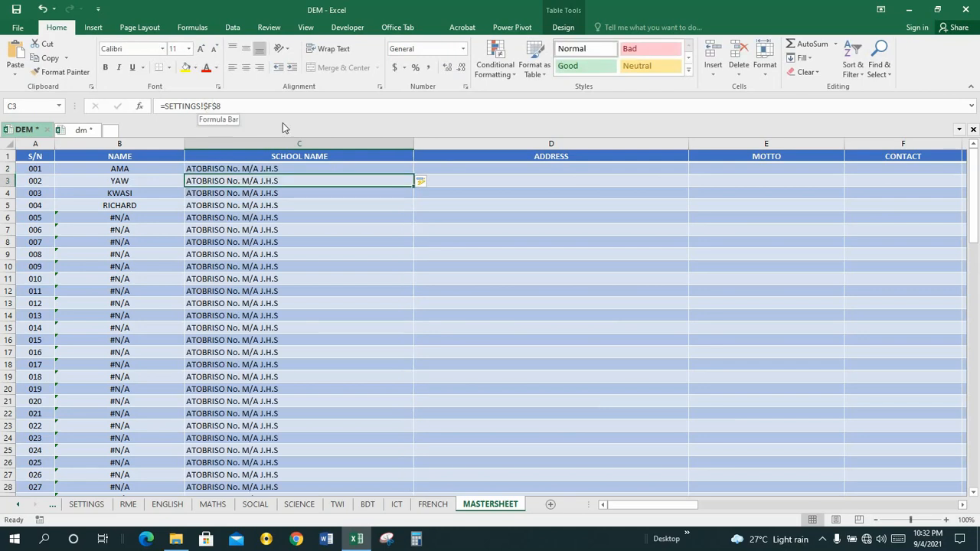
Center the contents of the entire SCHOOL NAME column horizontally and save the workbook.
click(301, 143)
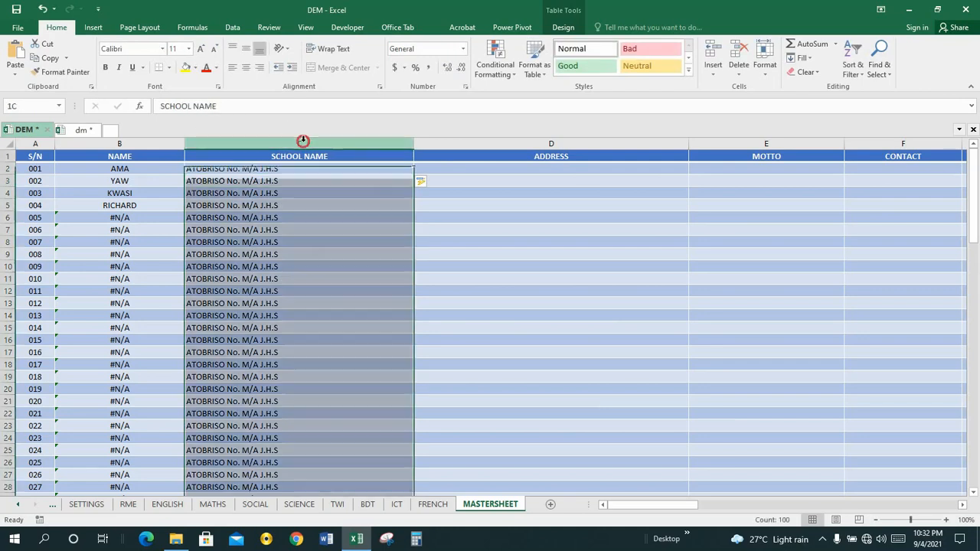
click(247, 67)
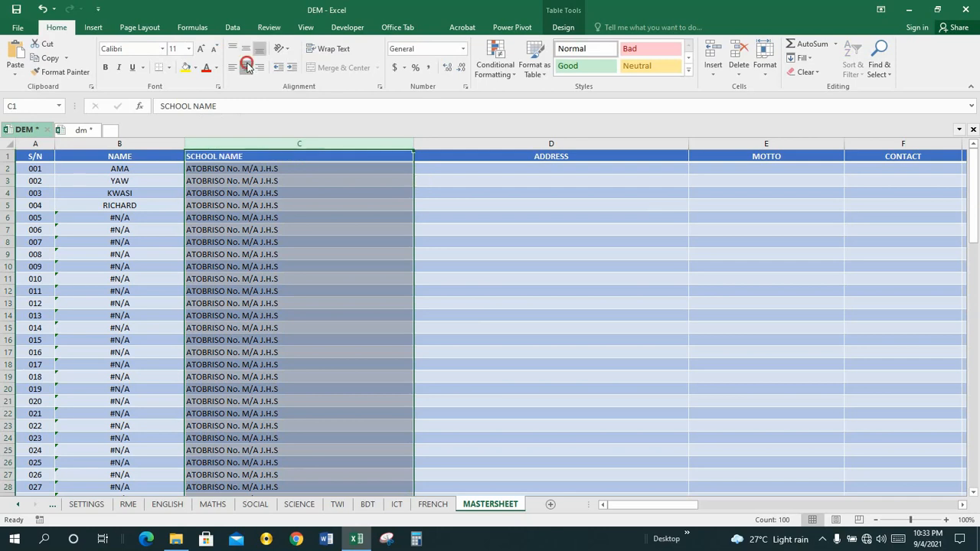
click(246, 66)
click(220, 217)
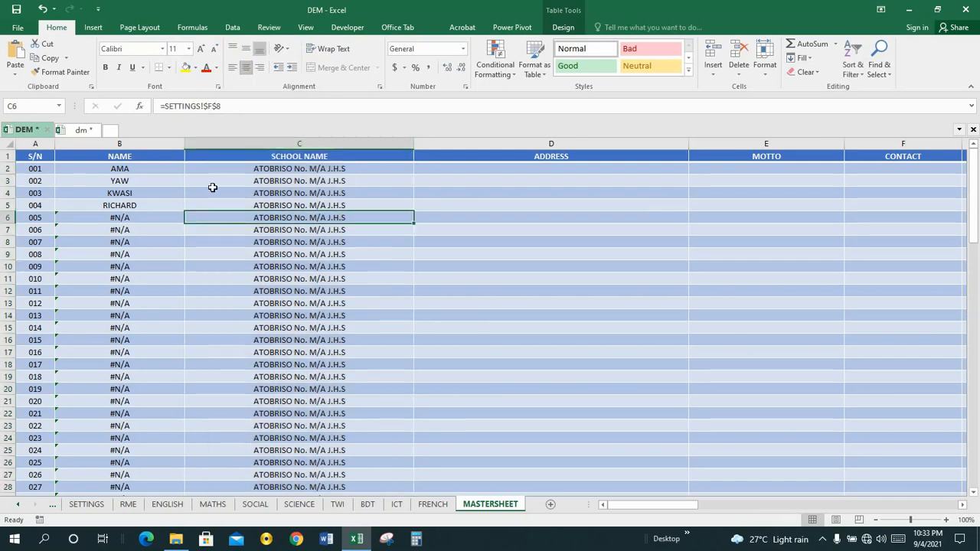
click(211, 182)
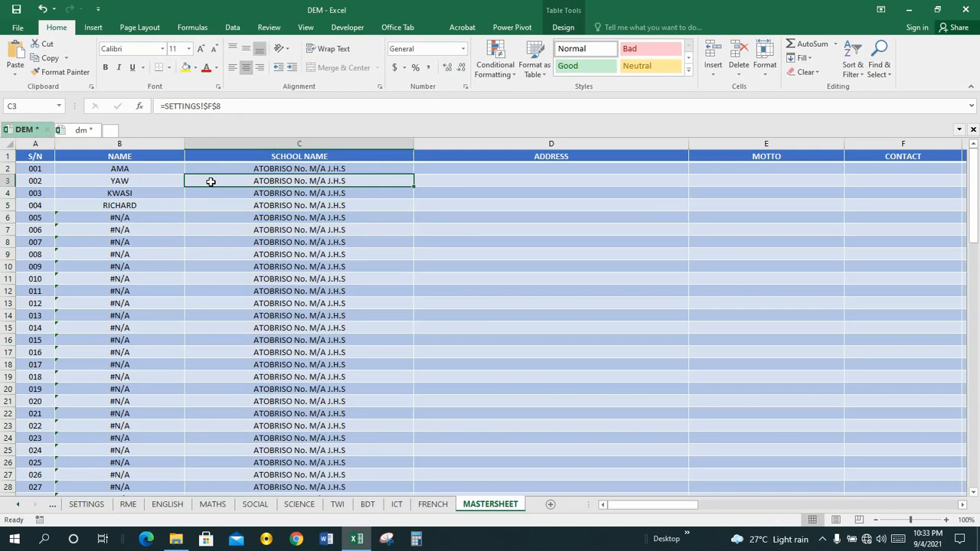
key(ctrl+s)
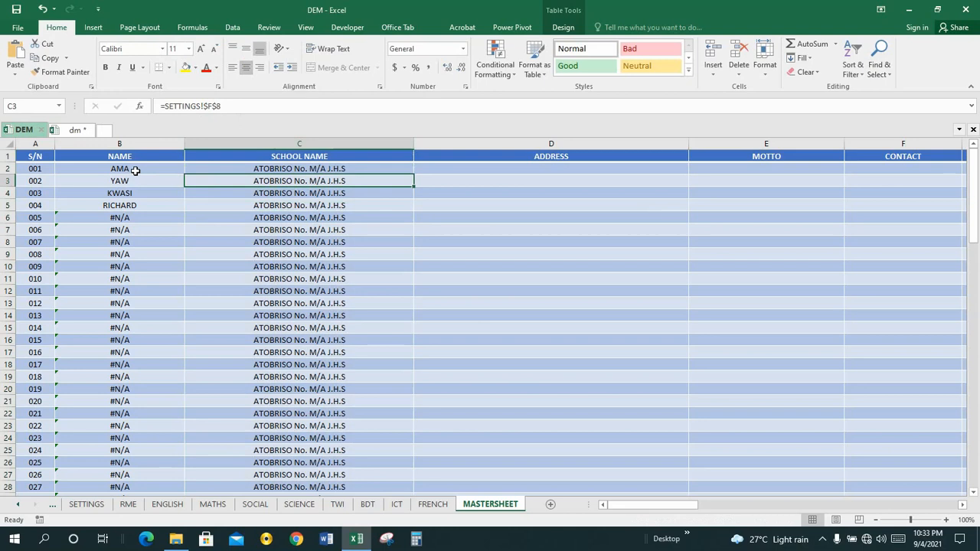
Wrap the INDEX/MATCH formula in NAME cell B2 in the PROPER function so the column's names use proper case.
click(136, 170)
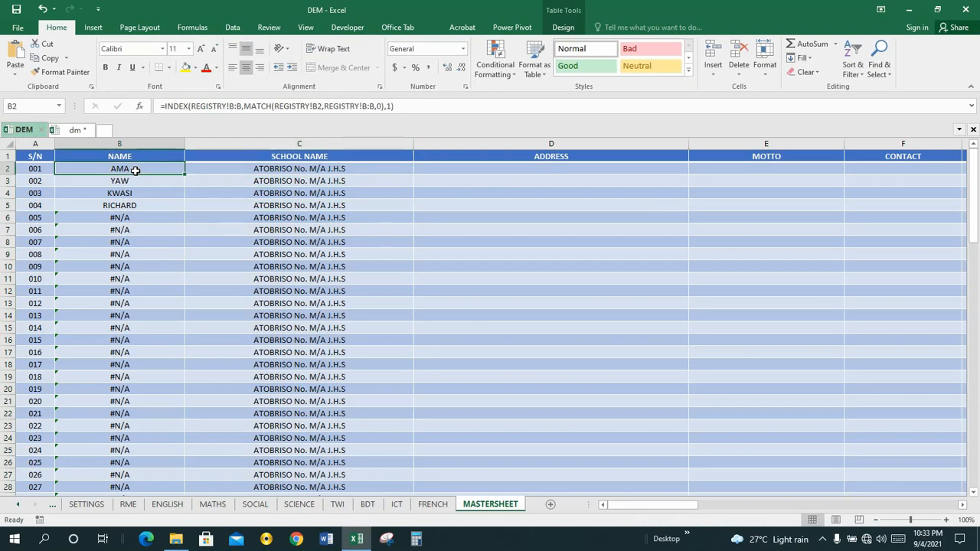
click(165, 109)
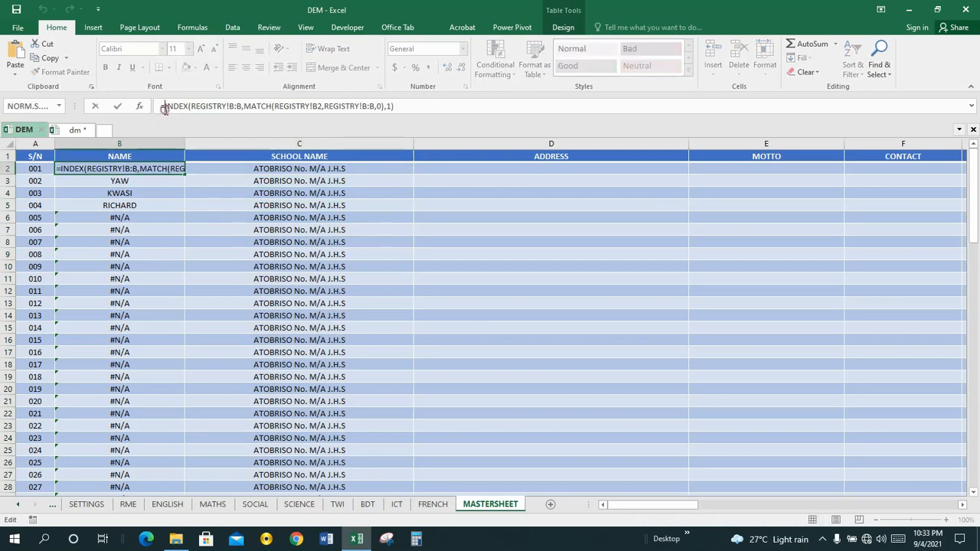
text(PRO)
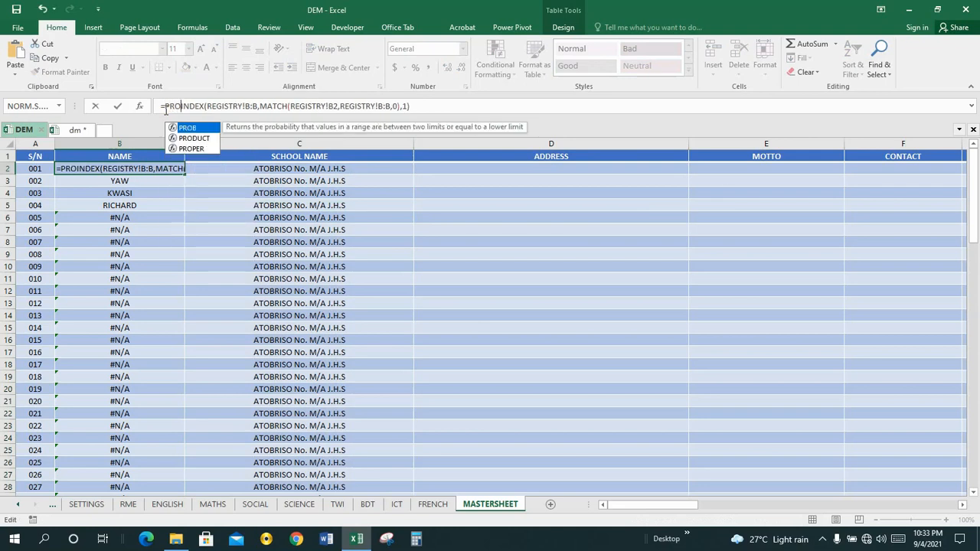
text(PER)
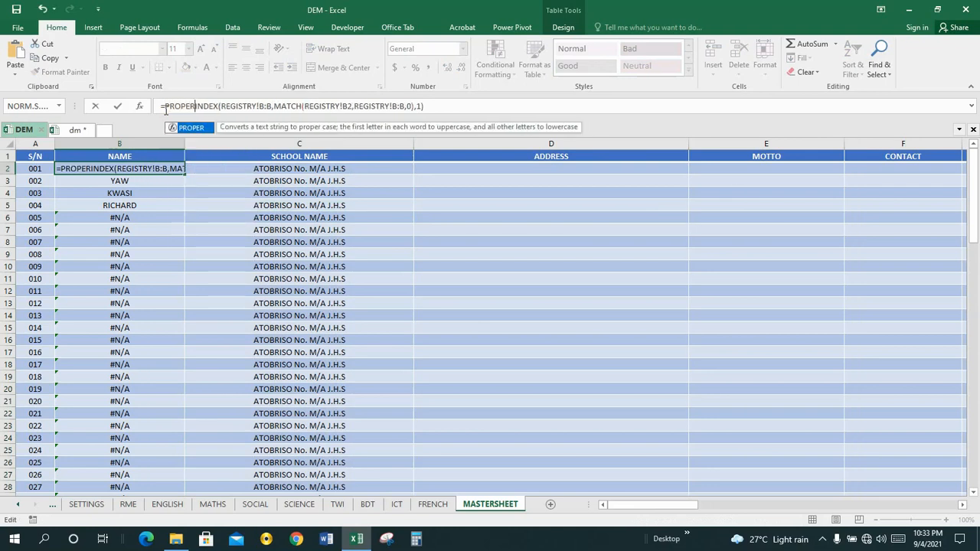
text(()
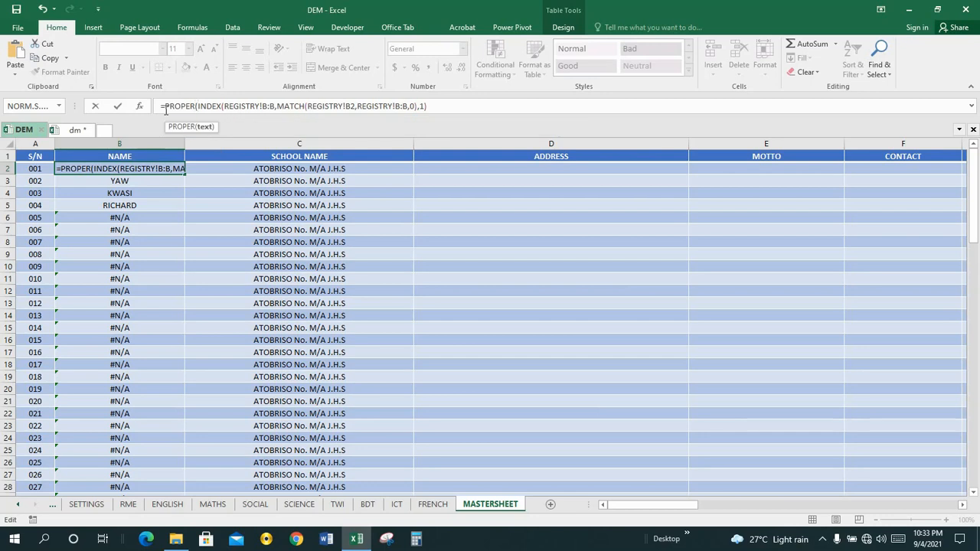
click(431, 110)
text())
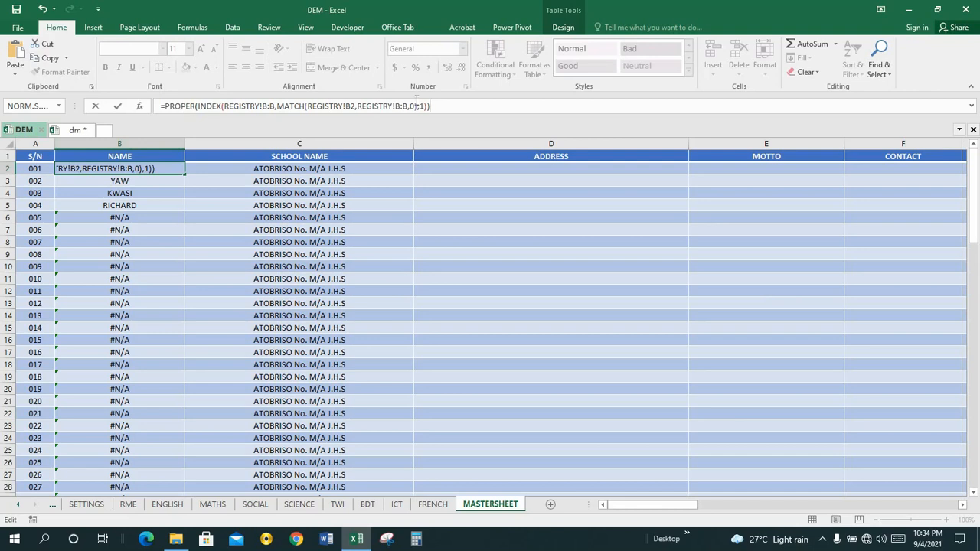
key(Return)
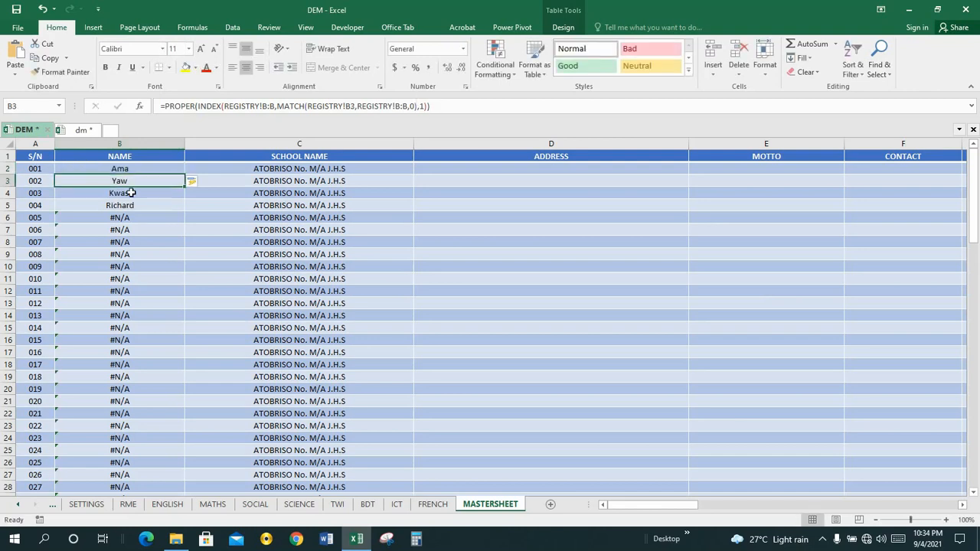
Examine the capitalisation and the PROPER formulas of the student names in B2 to B5 of the NAME column.
click(127, 169)
click(128, 183)
click(125, 205)
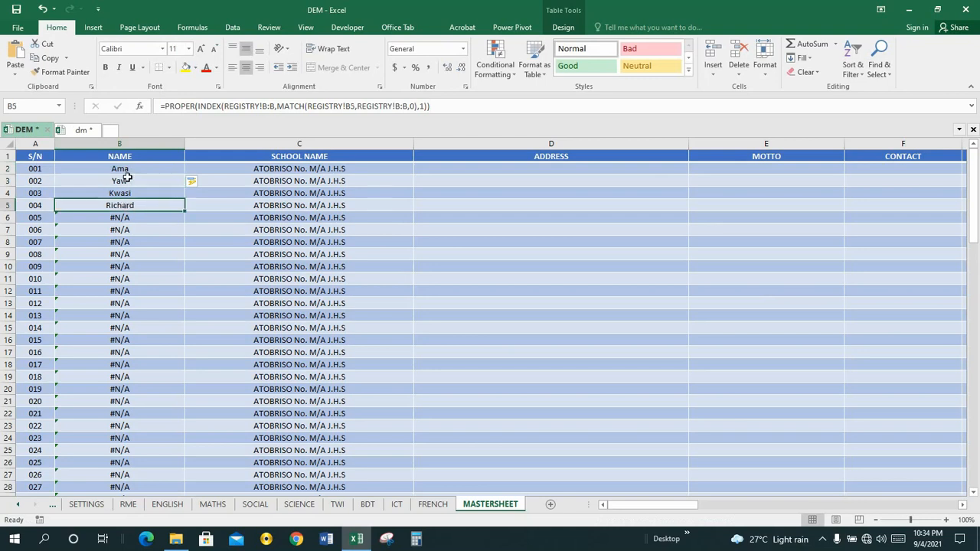
click(129, 169)
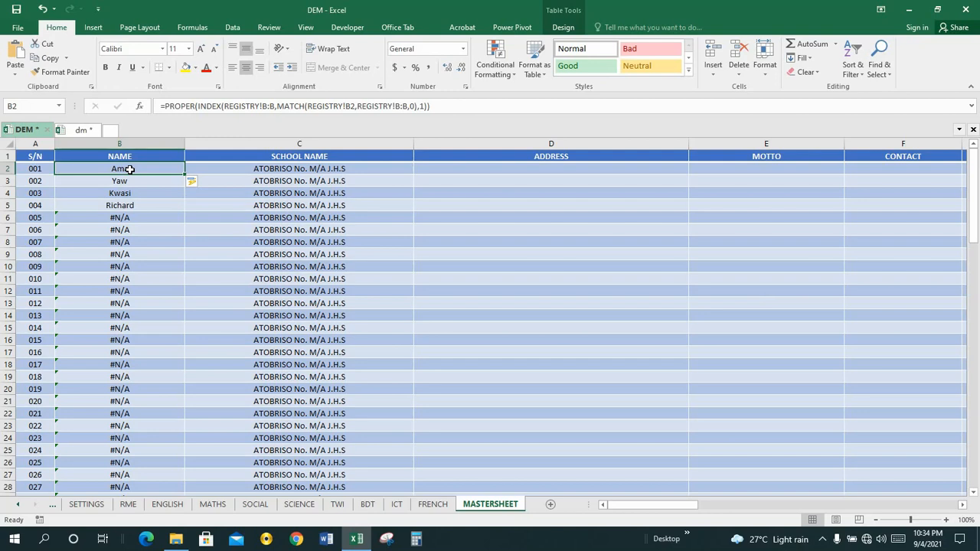
click(121, 192)
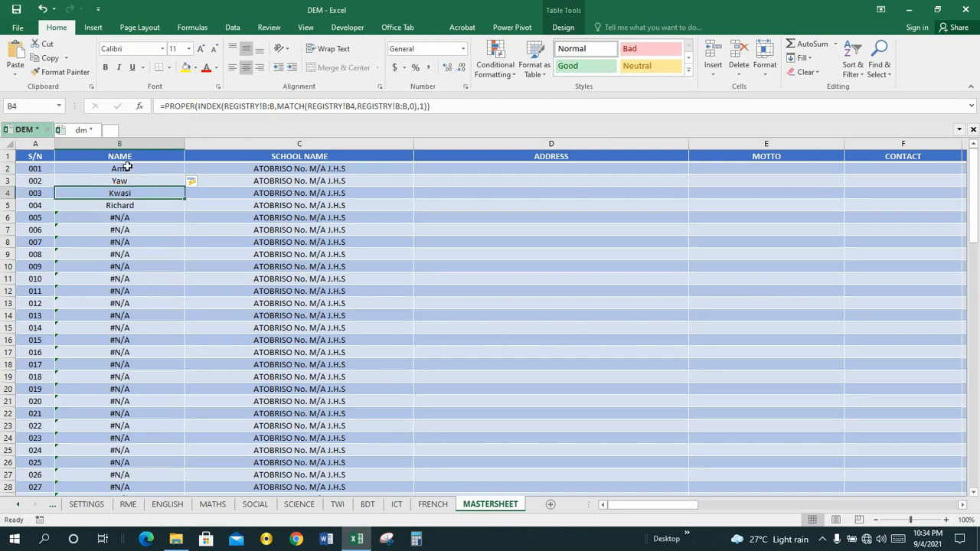
click(127, 167)
click(125, 205)
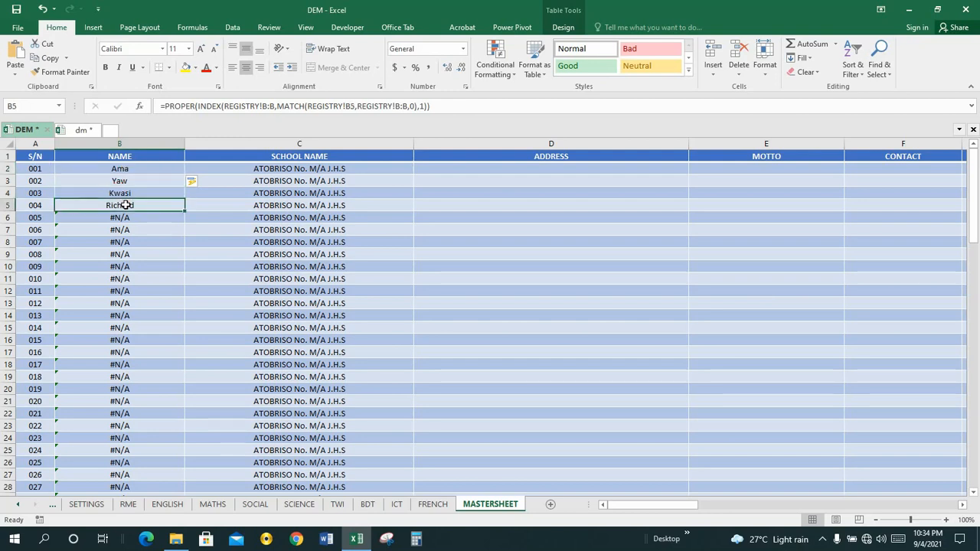
click(193, 107)
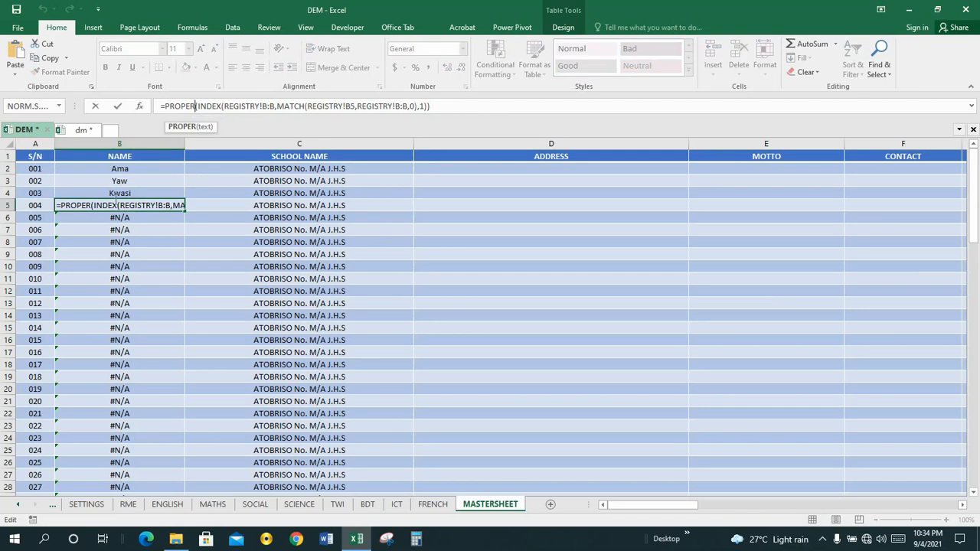
click(127, 170)
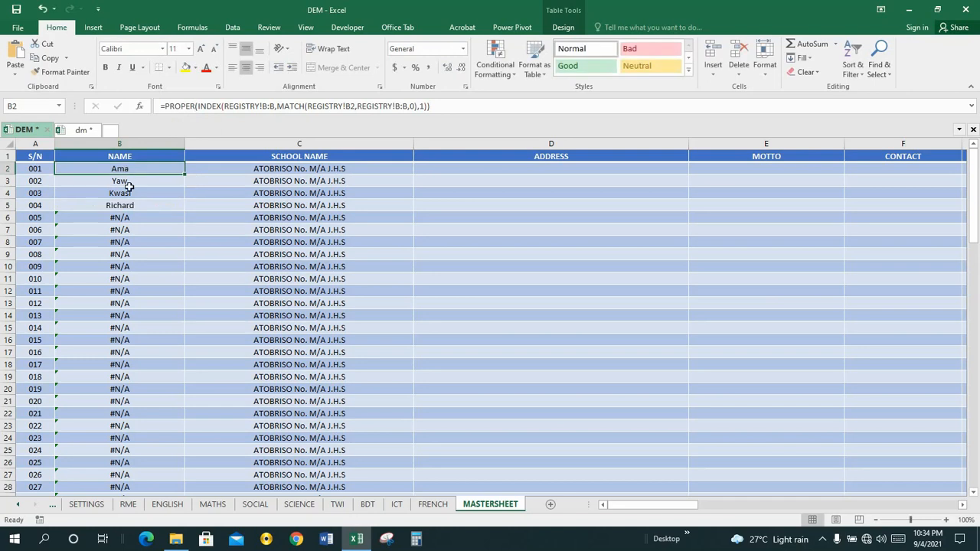
click(129, 201)
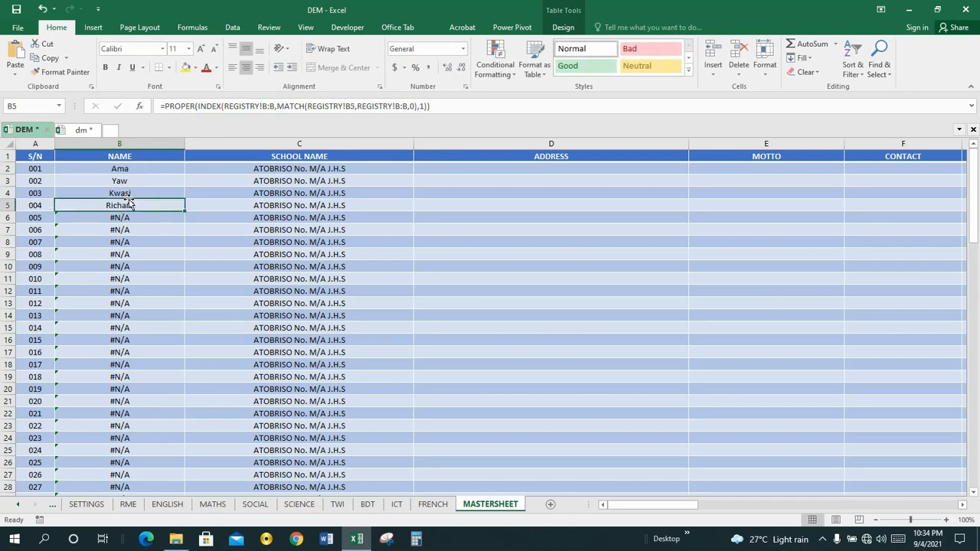
Wrap the SCHOOL NAME formula in C2 in the UPPER function, as =UPPER(SETTINGS!$F$8), for the whole column.
click(256, 170)
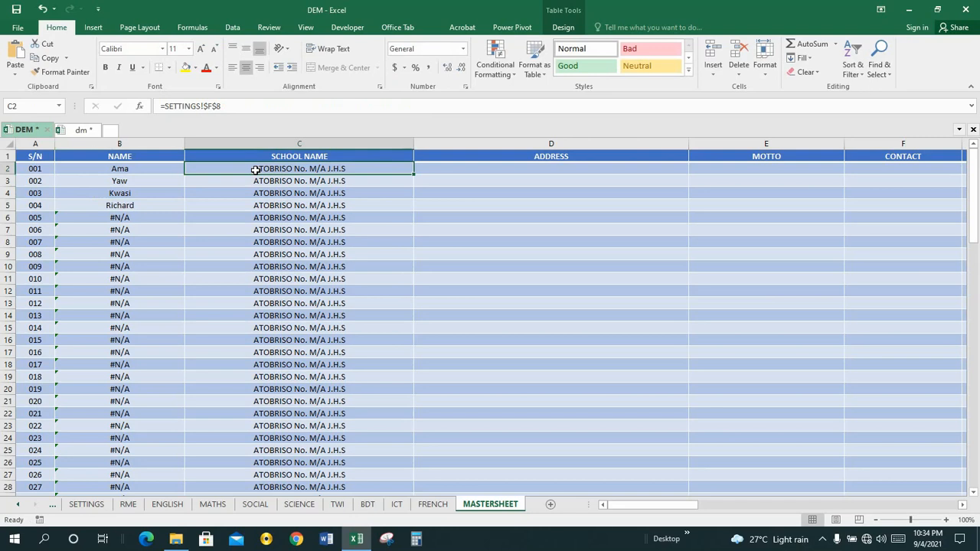
click(164, 105)
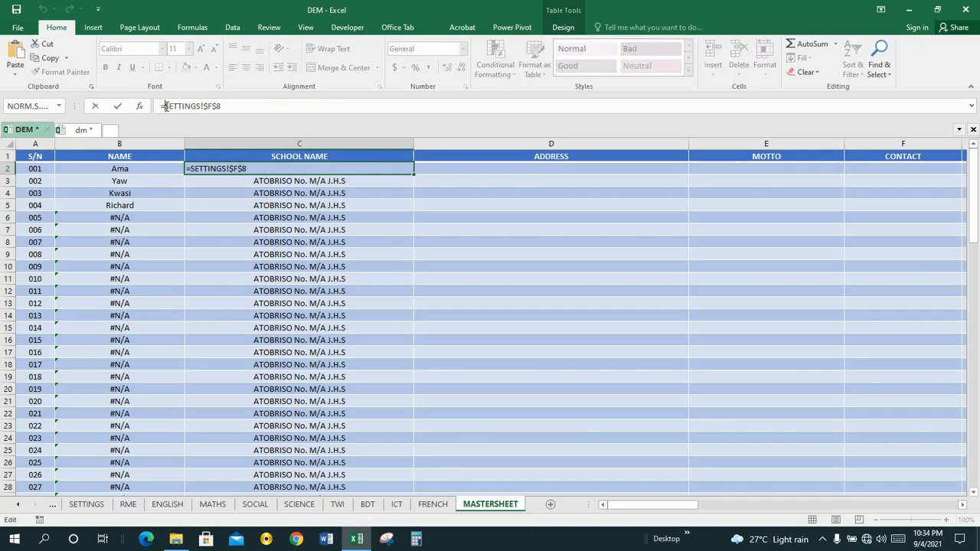
text(UPP)
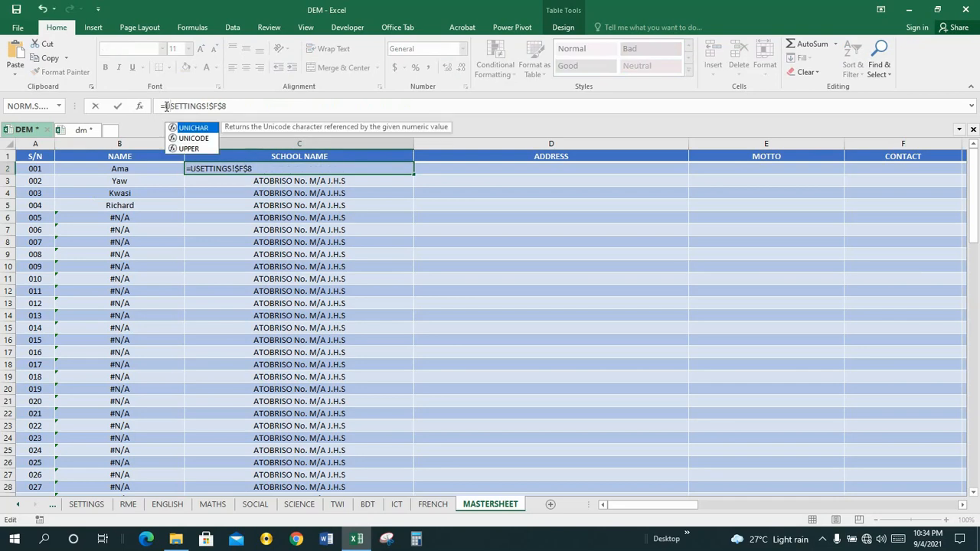
text(ER()
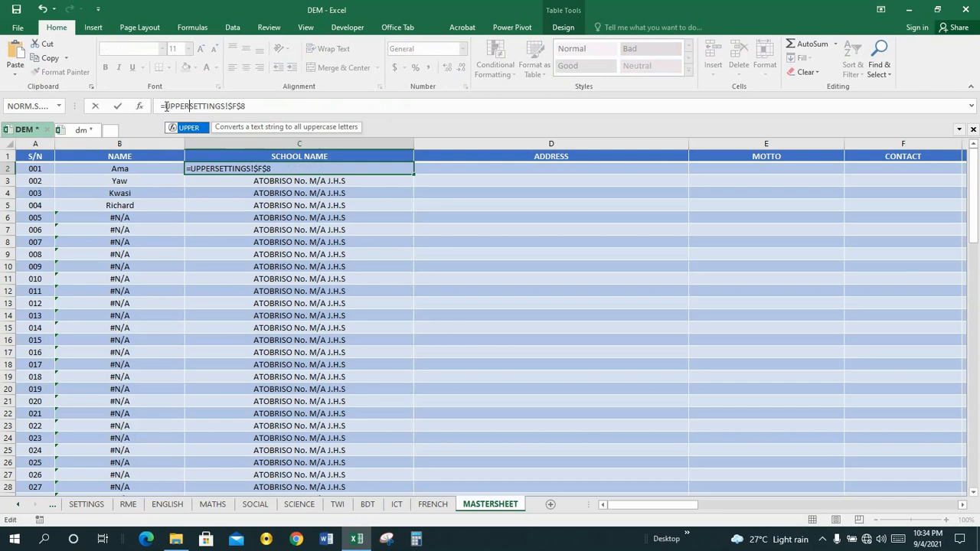
click(256, 106)
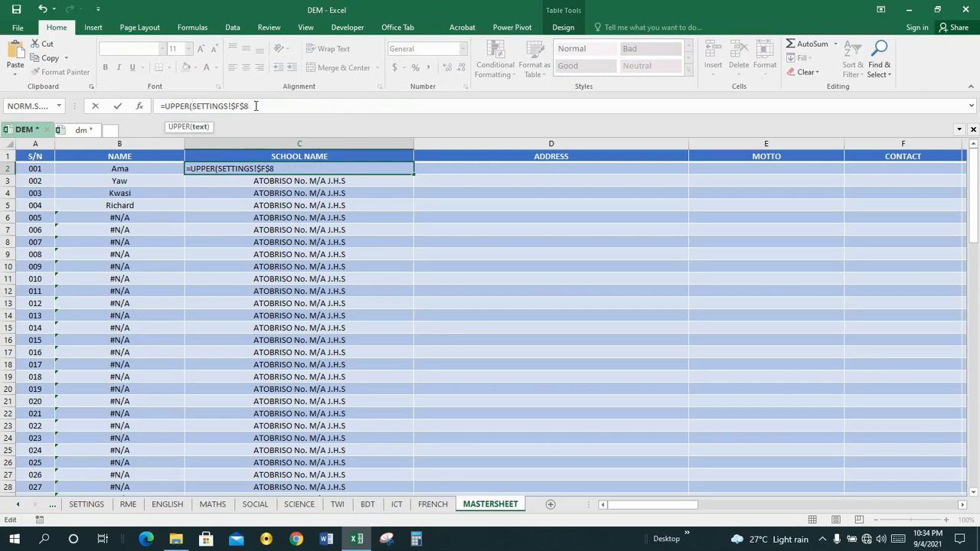
text(_)
text())
key(Return)
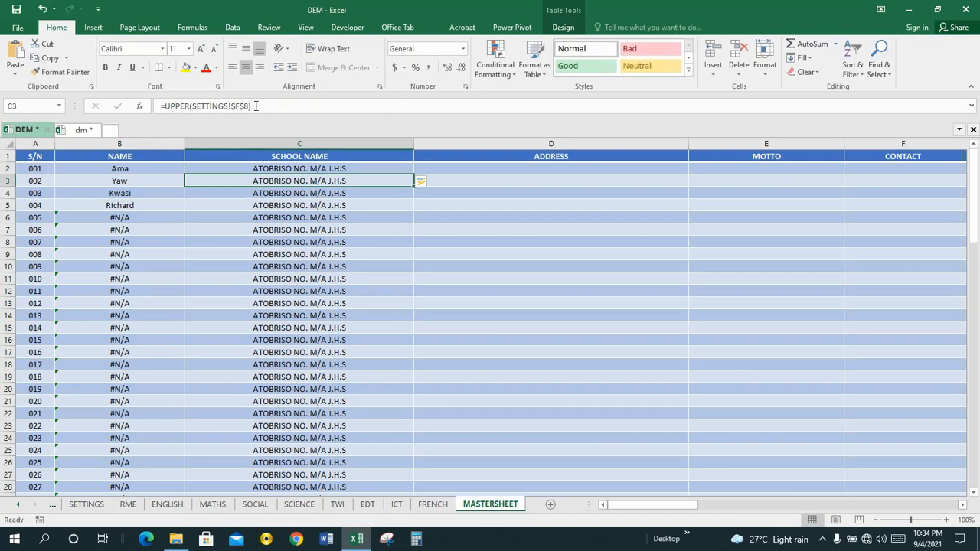
click(300, 169)
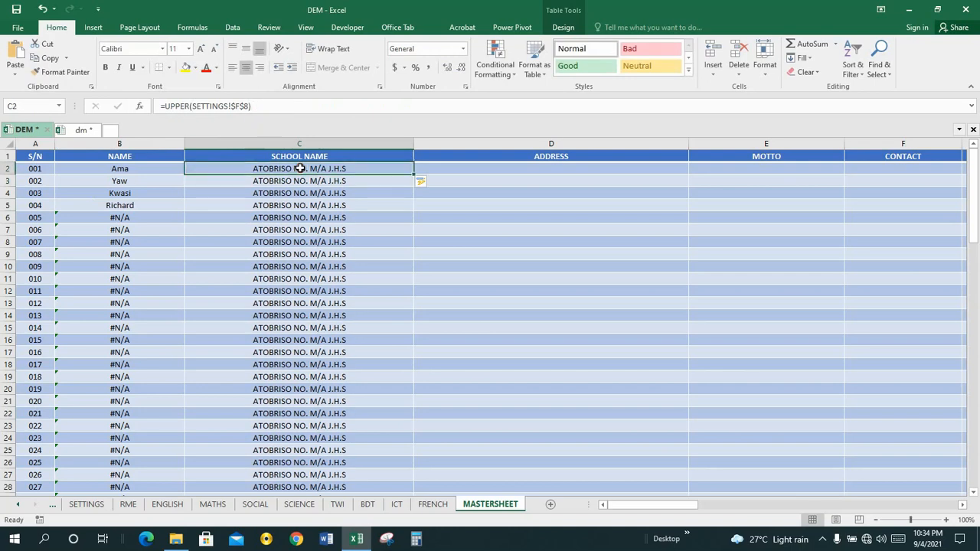
Replace the SCHOOL NAME entry on the SETTINGS sheet with the lowercase text atobriso no.1 j.h.s.
click(90, 504)
click(423, 244)
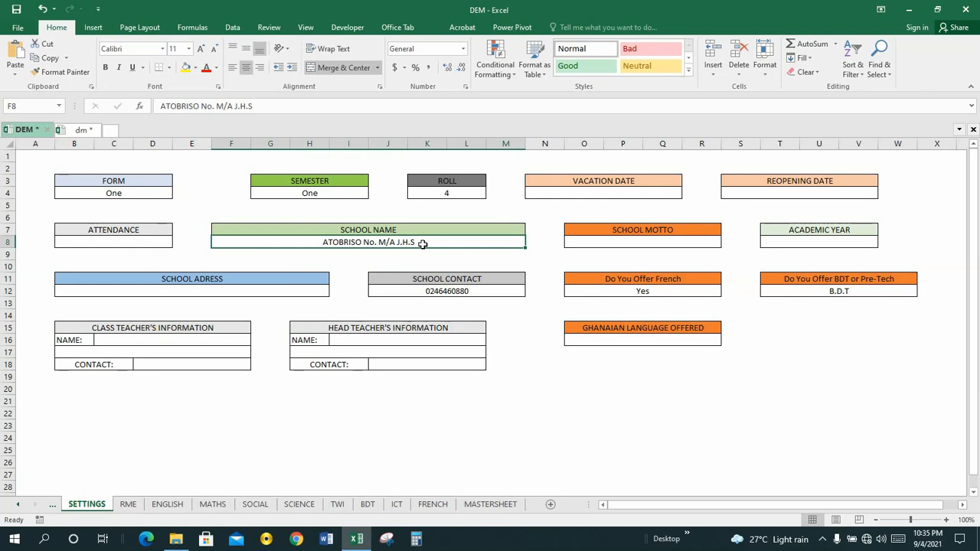
text(a)
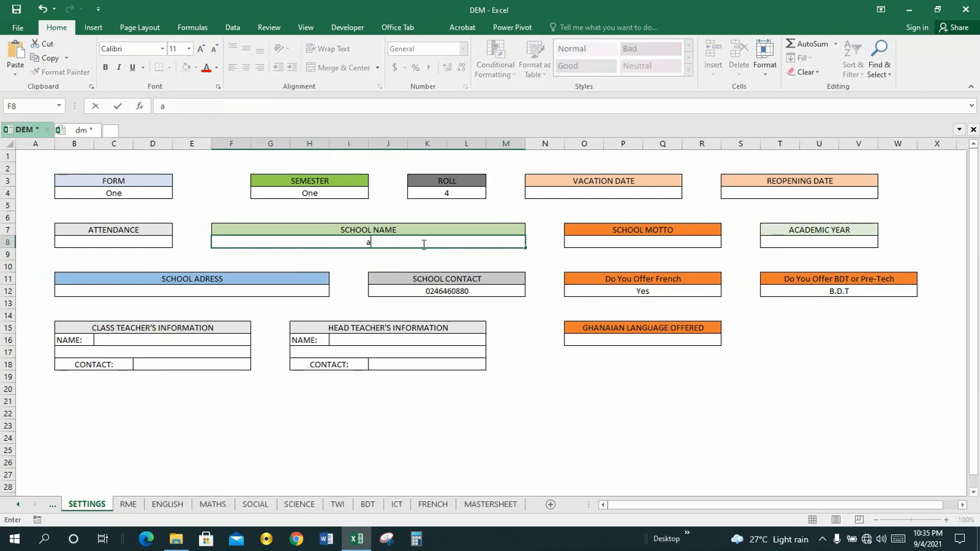
text(tobriso no.)
text(1 j.j)
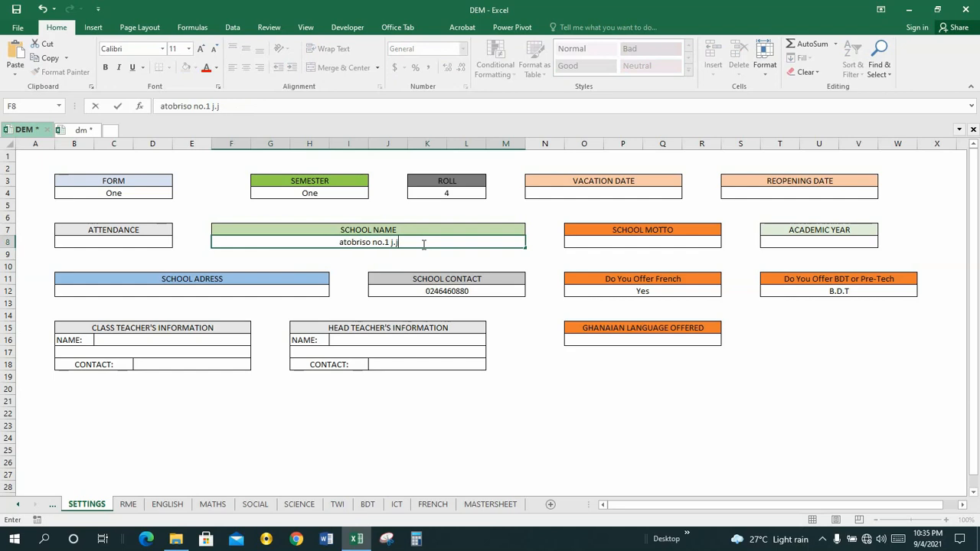
key(BackSpace)
text(h.s)
key(Return)
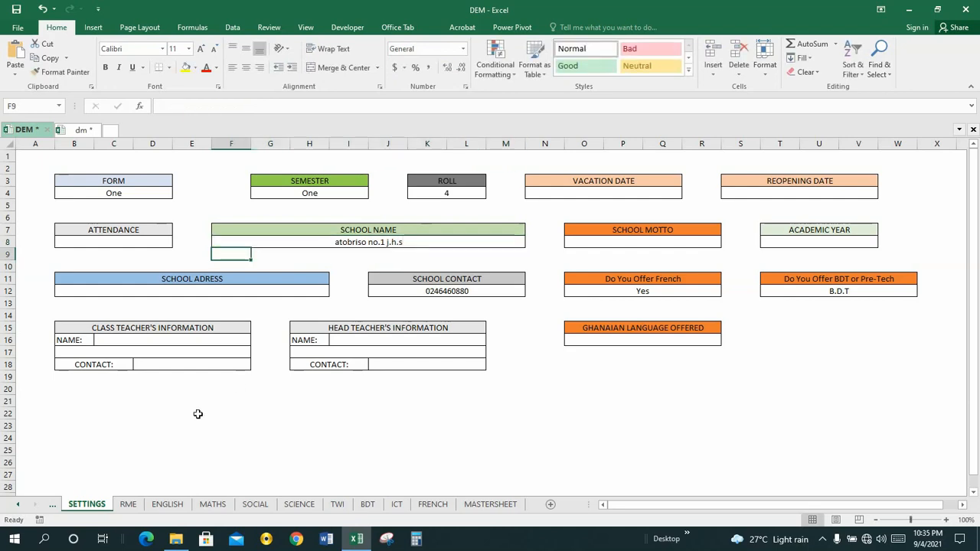
Check the capitalisation and the UPPER formulas of the SCHOOL NAME column on MASTERSHEET in C2 to C5.
click(490, 504)
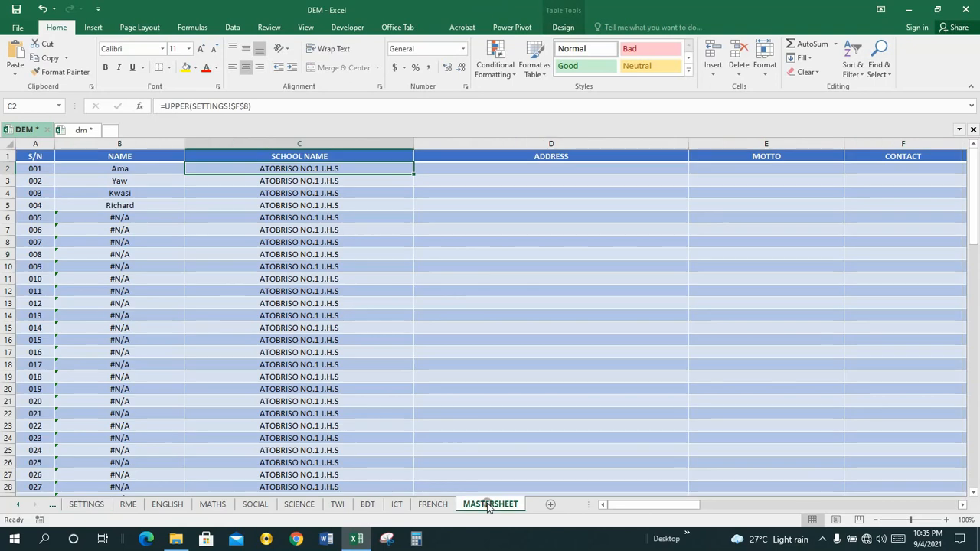
click(285, 182)
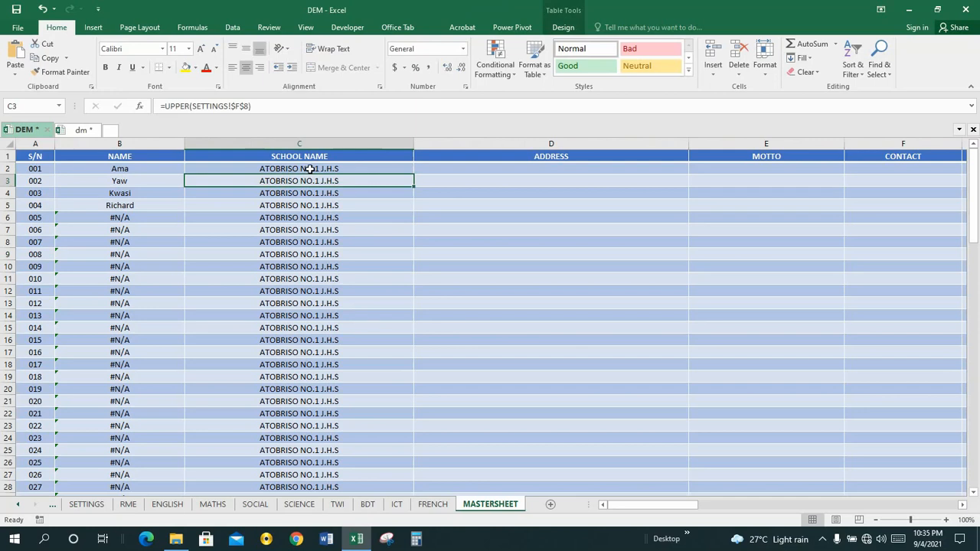
click(310, 169)
click(299, 204)
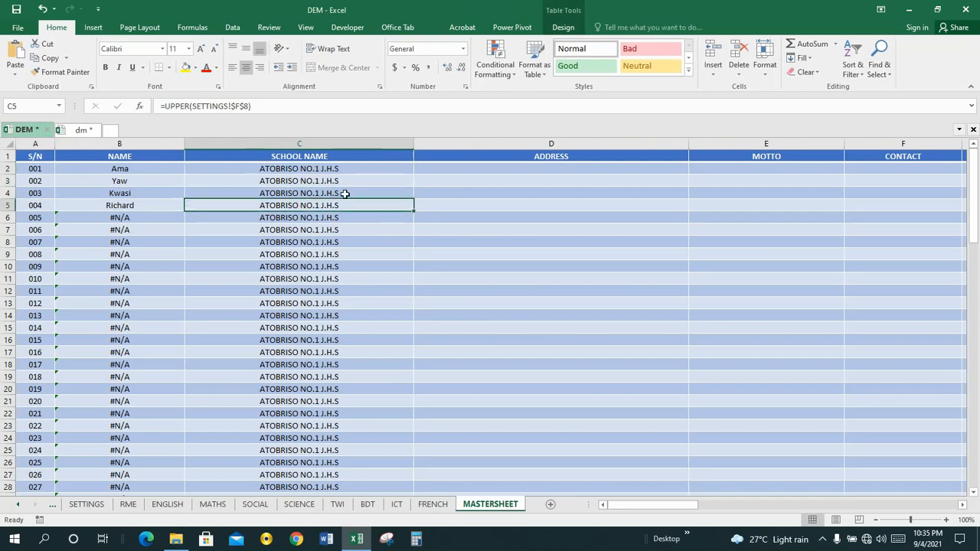
Fill in the school's postal address in lowercase in the SCHOOL ADRESS cell B12 of the SETTINGS sheet.
click(478, 170)
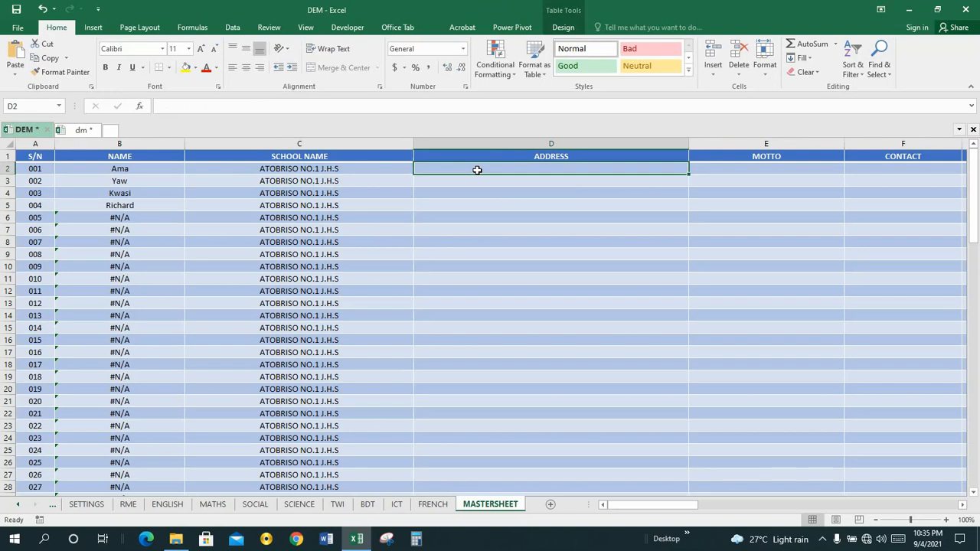
click(297, 184)
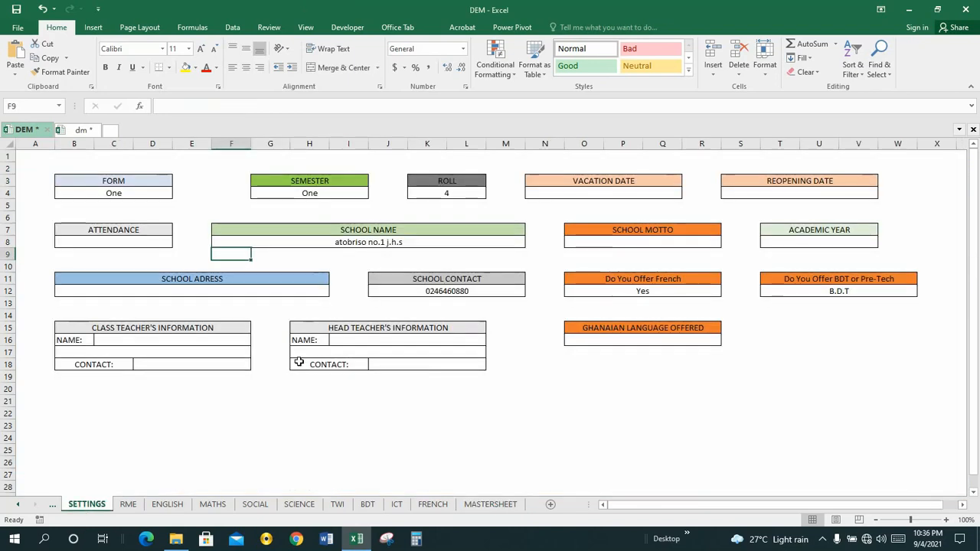
click(195, 289)
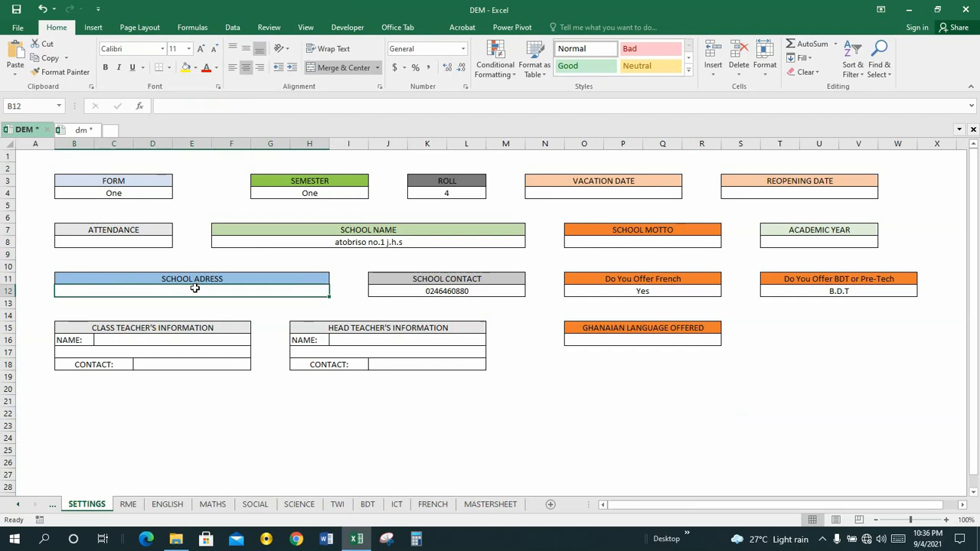
double_click(195, 290)
text(p.o)
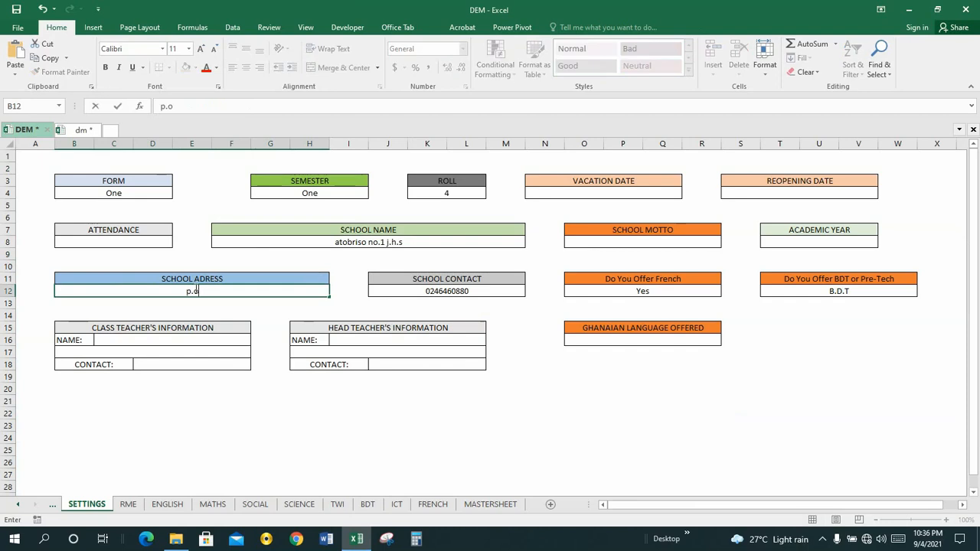
text(.)
text( bo)
text(x)
text( 7)
text( a)
key(BackSpace)
key(BackSpace)
text(,)
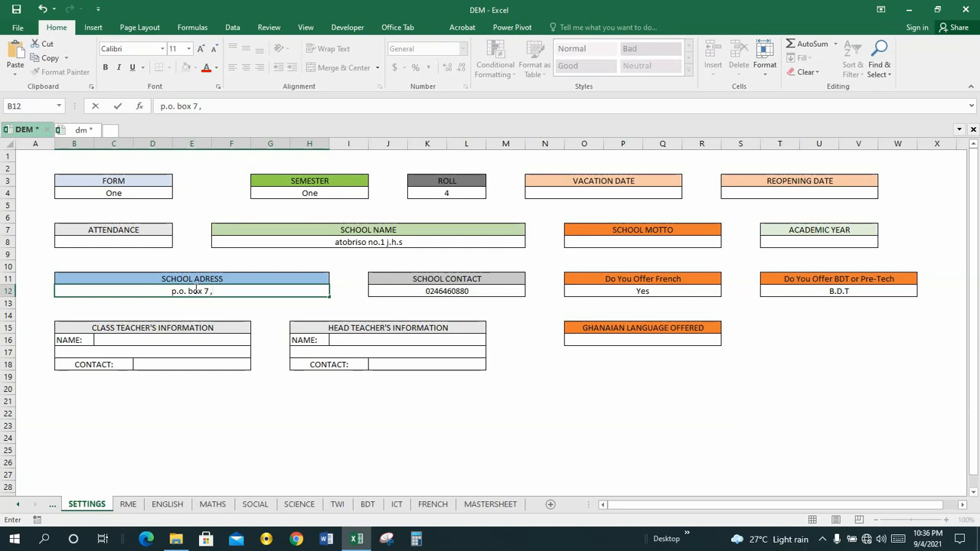
text( aso)
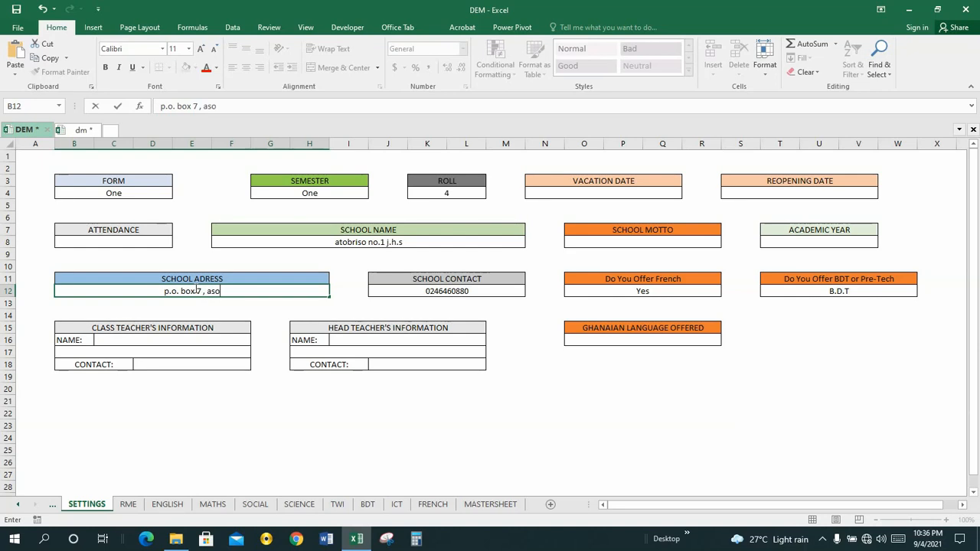
text(um)
Link ADDRESS cell D2 on MASTERSHEET to the school address with the formula =SETTINGS!B12.
click(490, 504)
click(464, 170)
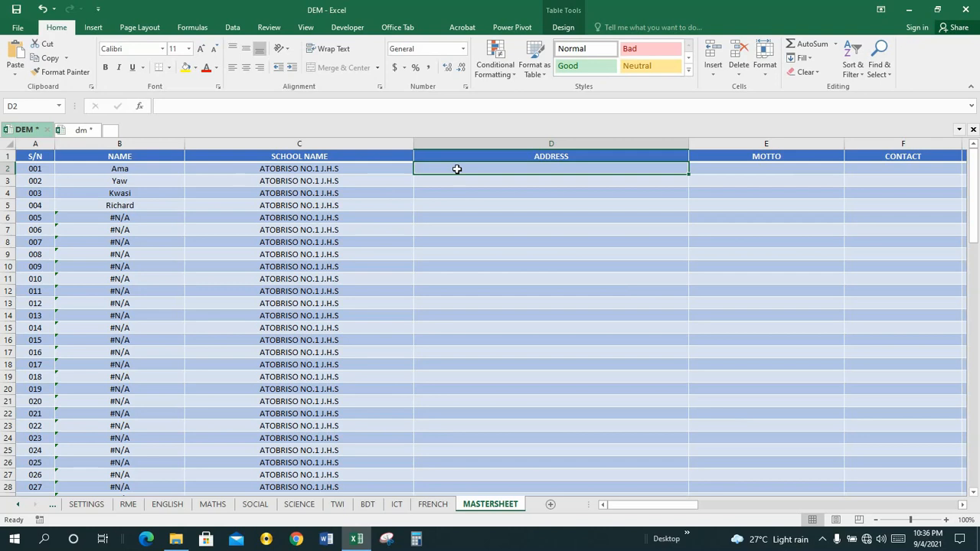
text(=)
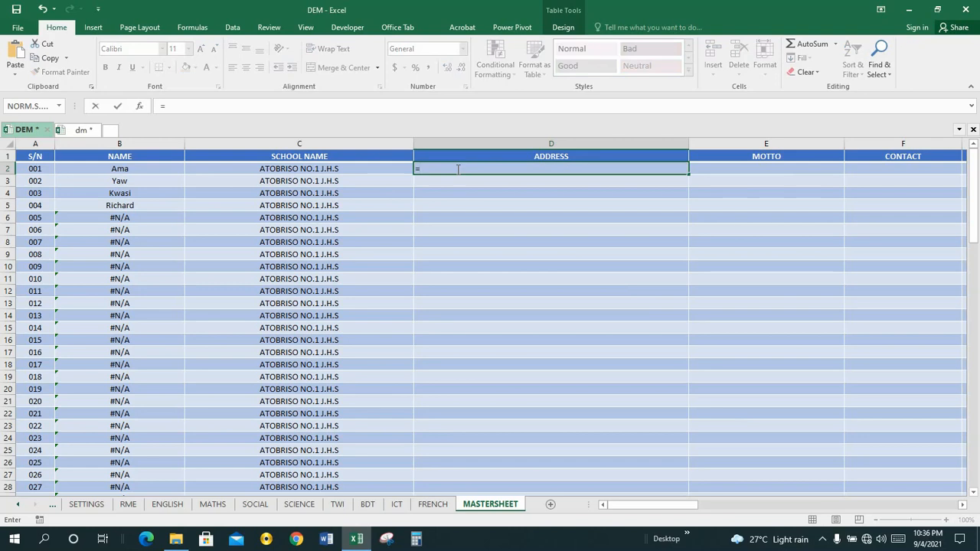
click(88, 504)
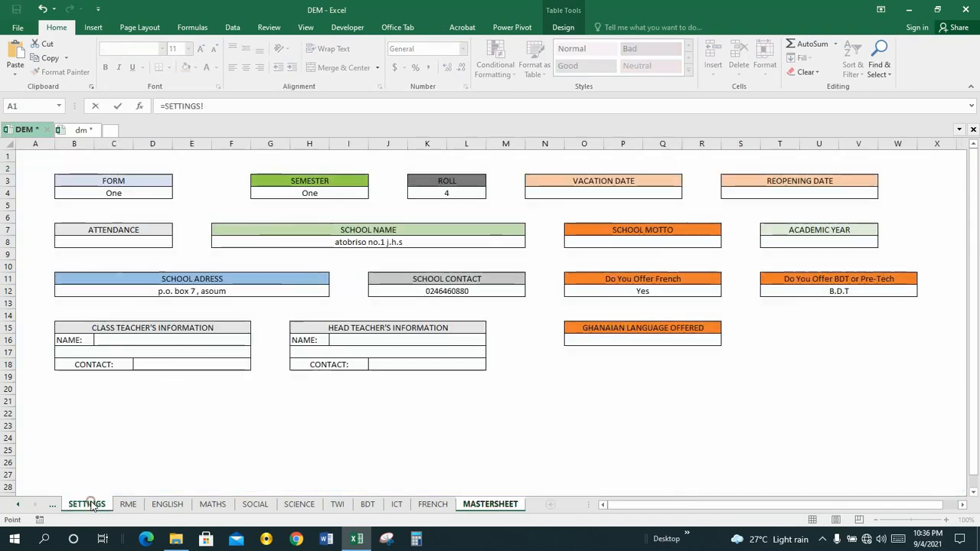
click(192, 292)
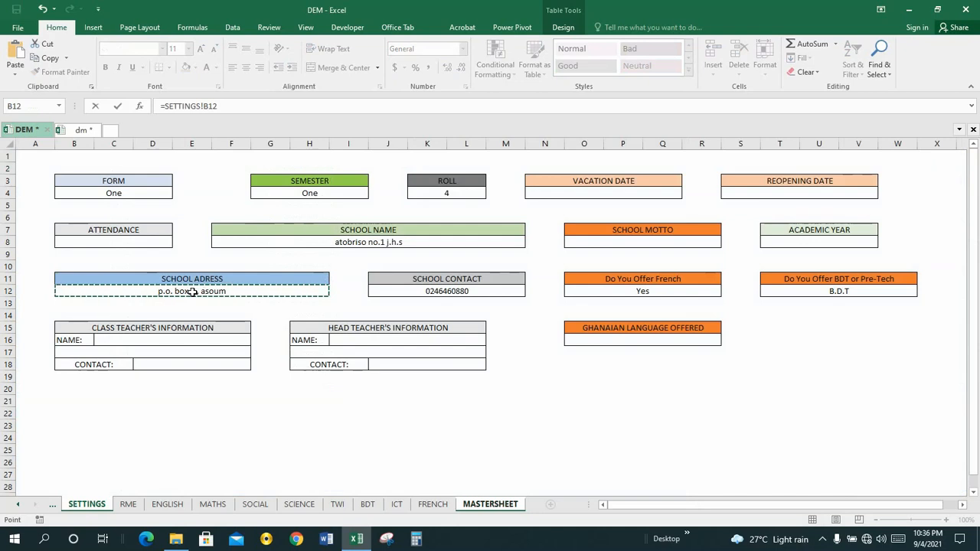
key(Return)
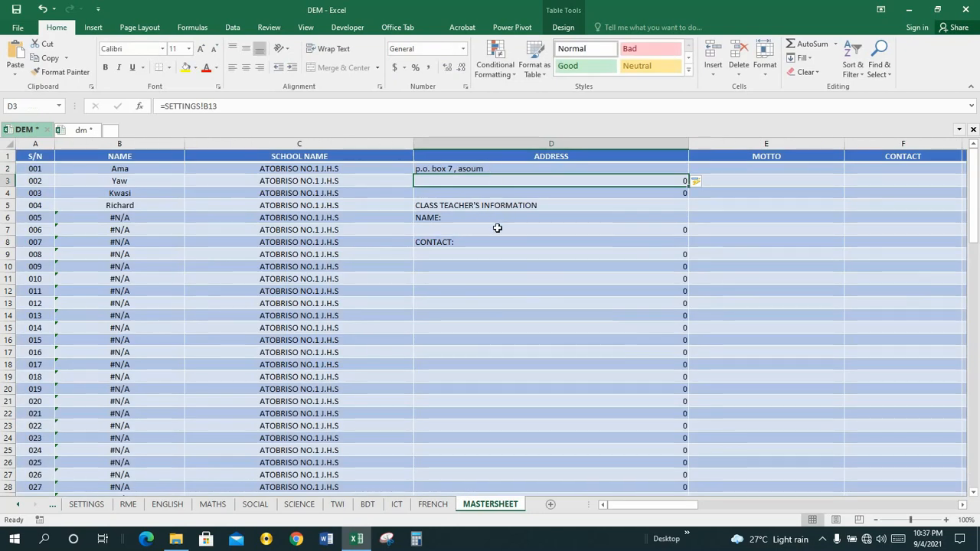
Wrap the ADDRESS formula in D2 in the UPPER function, as =UPPER(SETTINGS!B12).
click(463, 170)
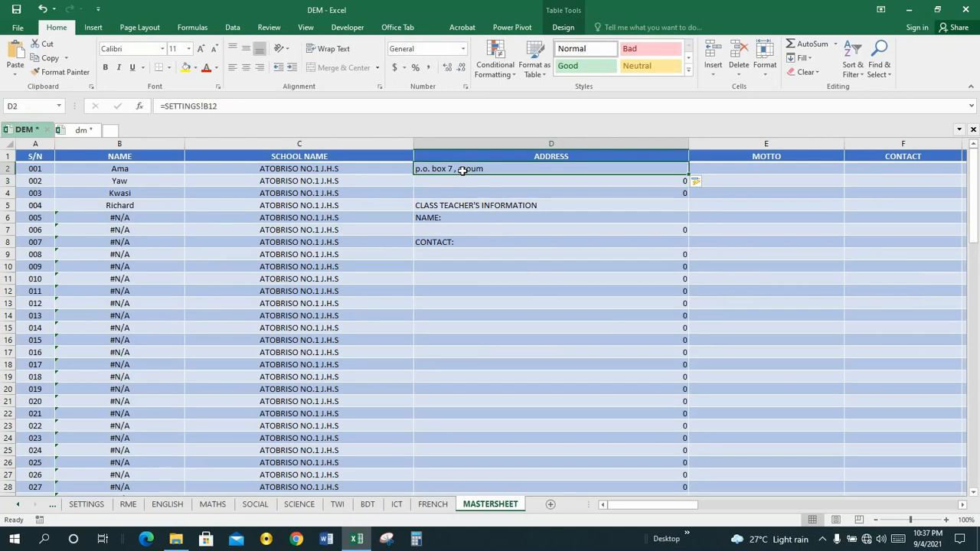
click(167, 107)
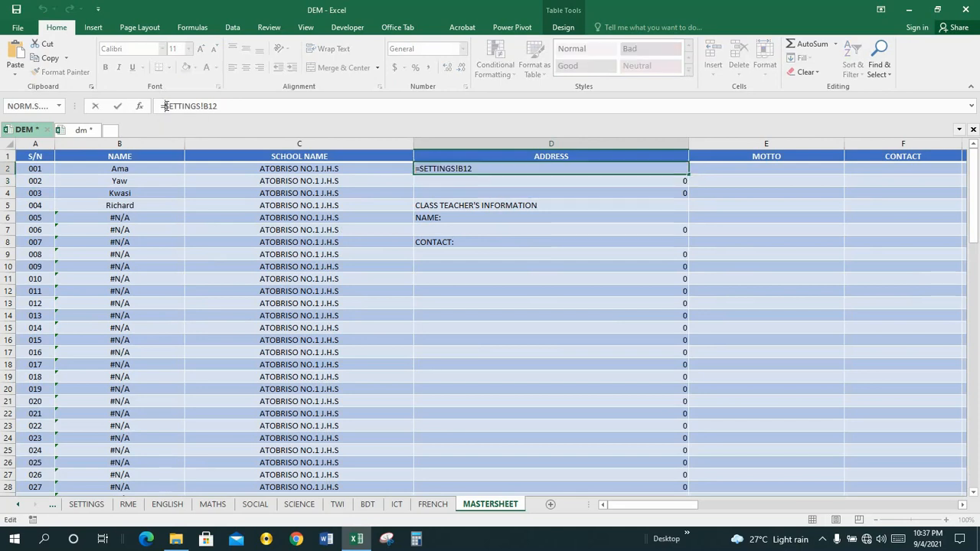
text(upp)
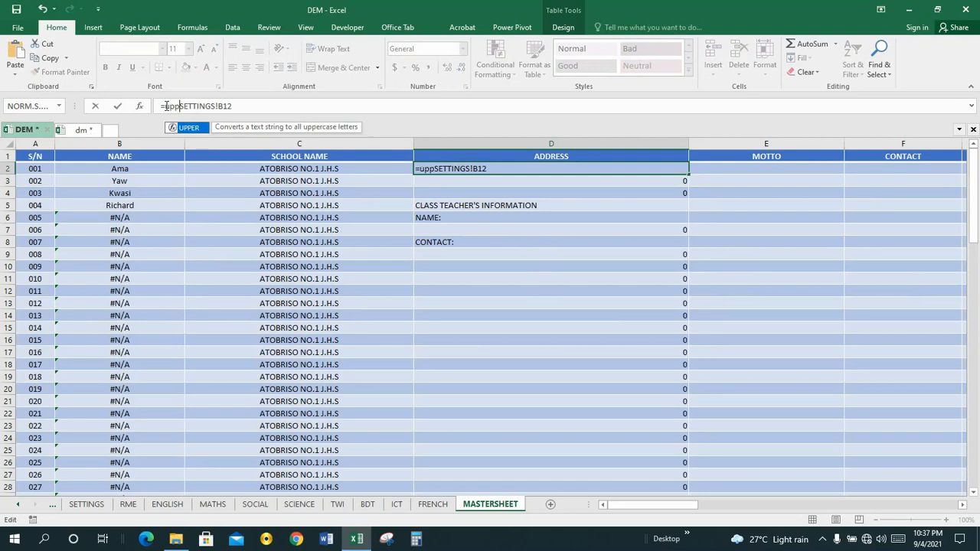
text(er)
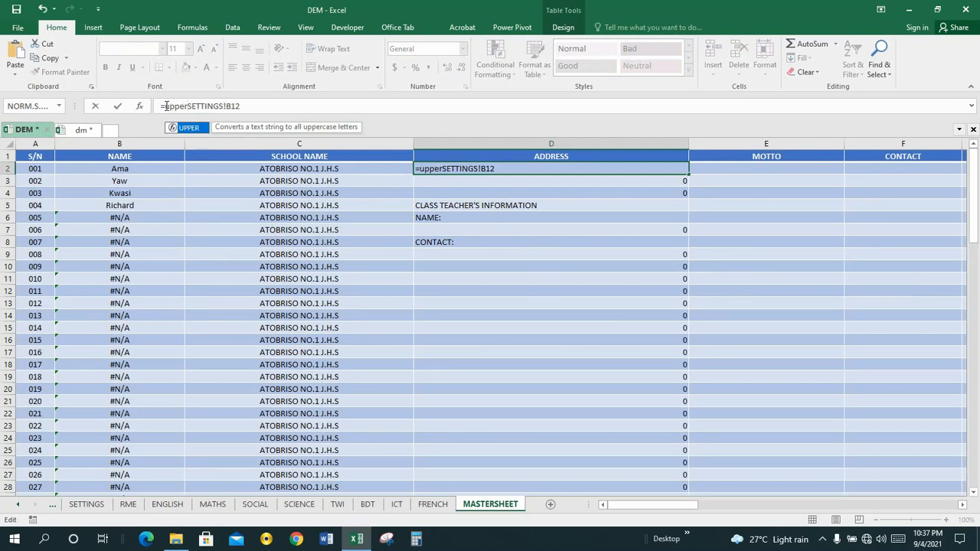
text(()
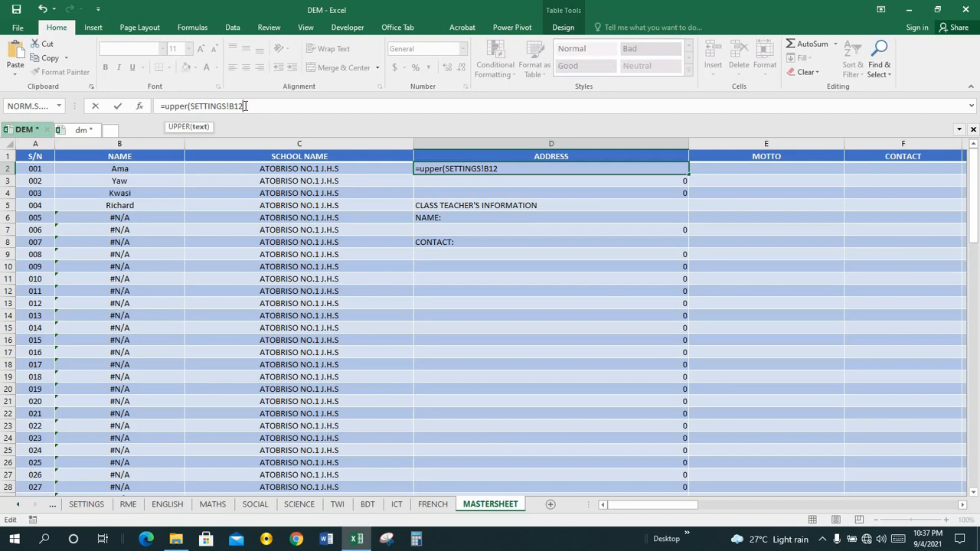
text())
key(Return)
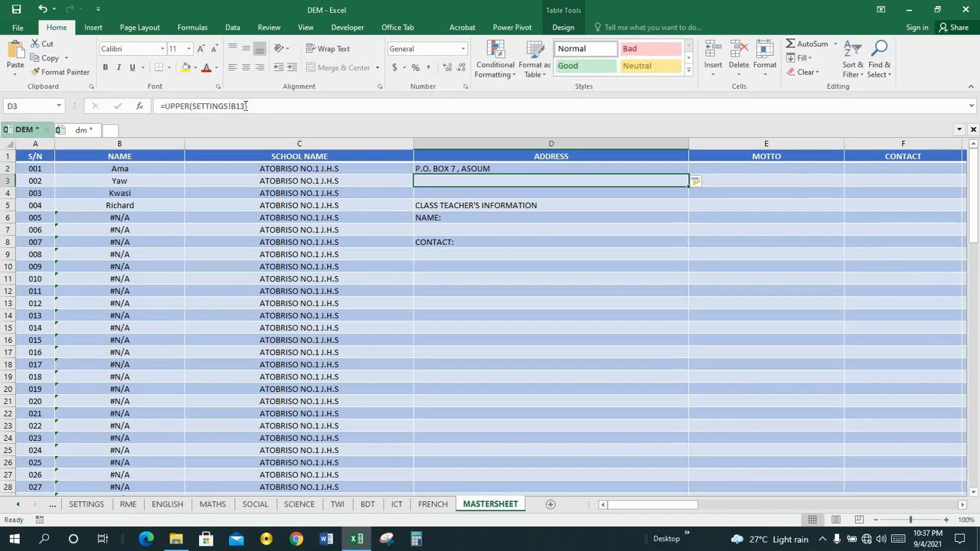
Make the reference in the D2 ADDRESS formula absolute, as =UPPER(SETTINGS!$B$12), for the whole column.
click(452, 168)
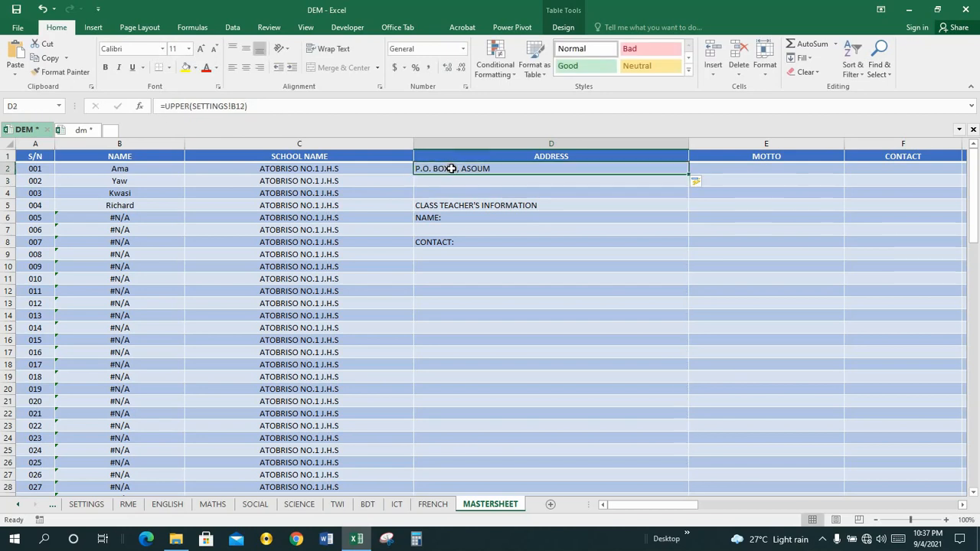
click(232, 106)
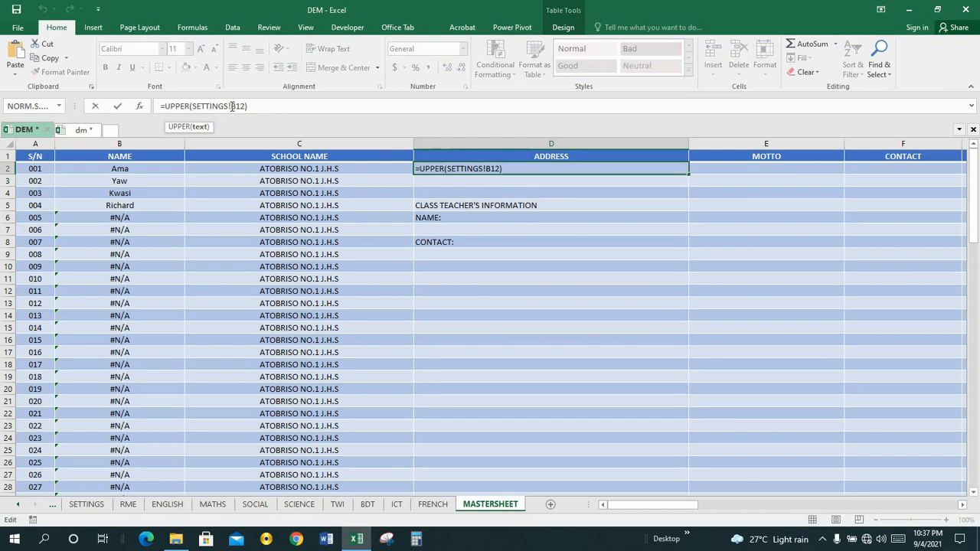
text($)
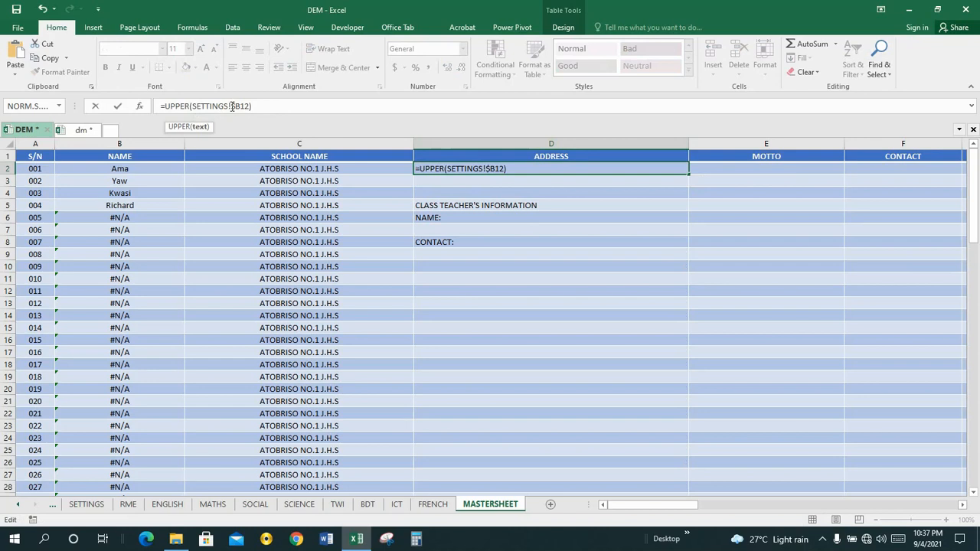
key(Right)
text($)
key(Return)
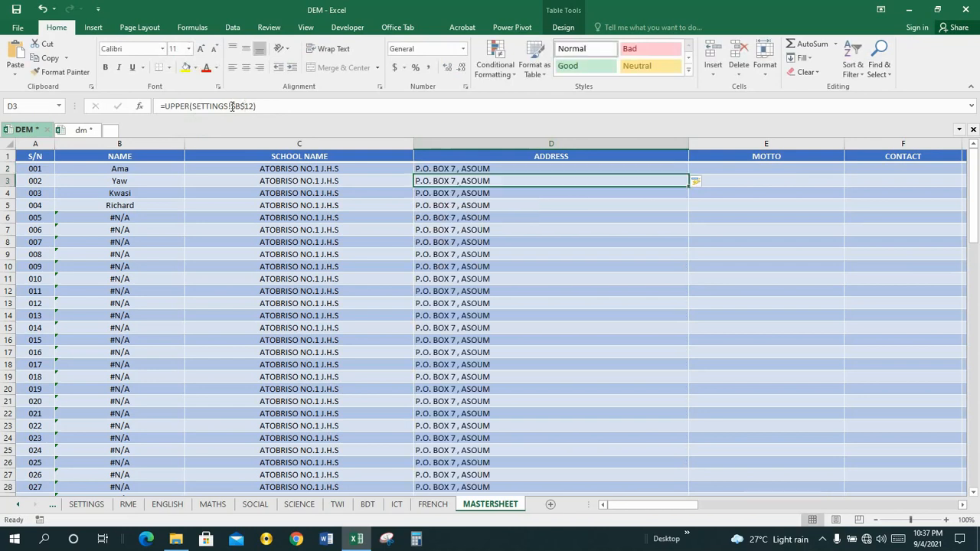
Center the contents of the entire ADDRESS column horizontally.
click(559, 144)
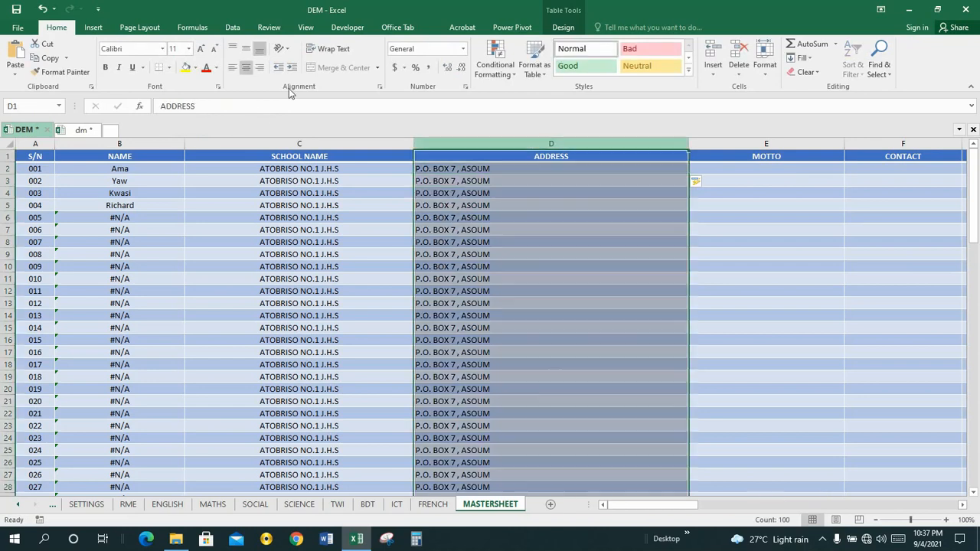
click(248, 68)
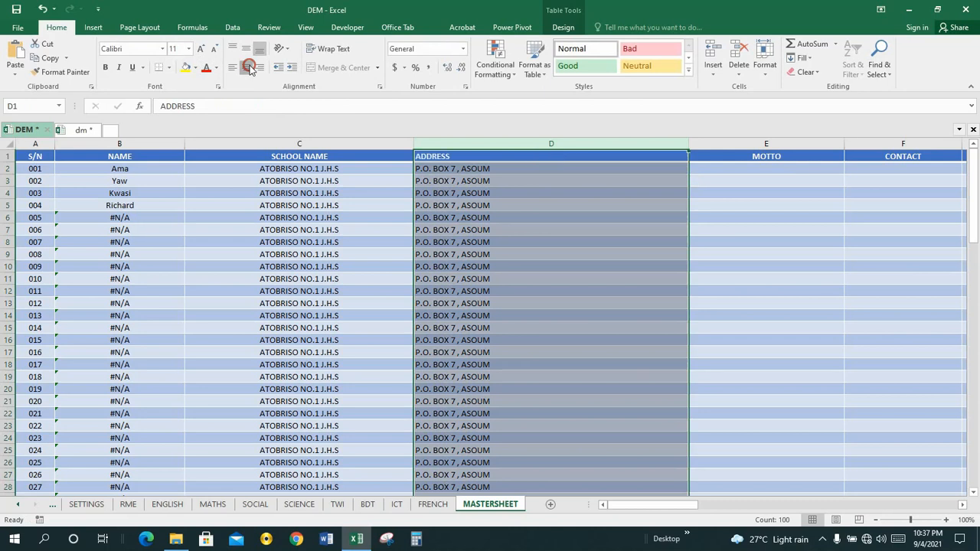
click(249, 67)
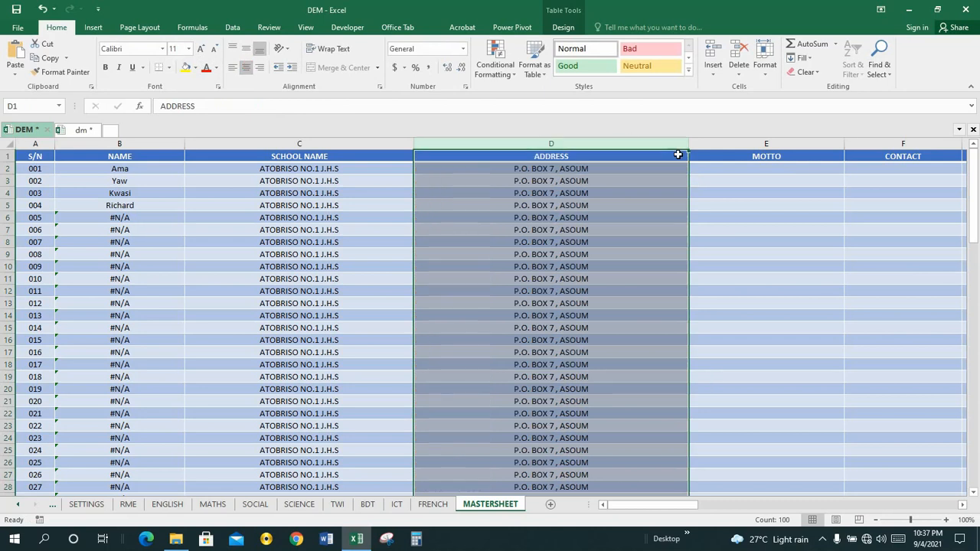
Enter the school motto "arise and shine" in the SCHOOL MOTTO field on the SETTINGS sheet.
click(710, 170)
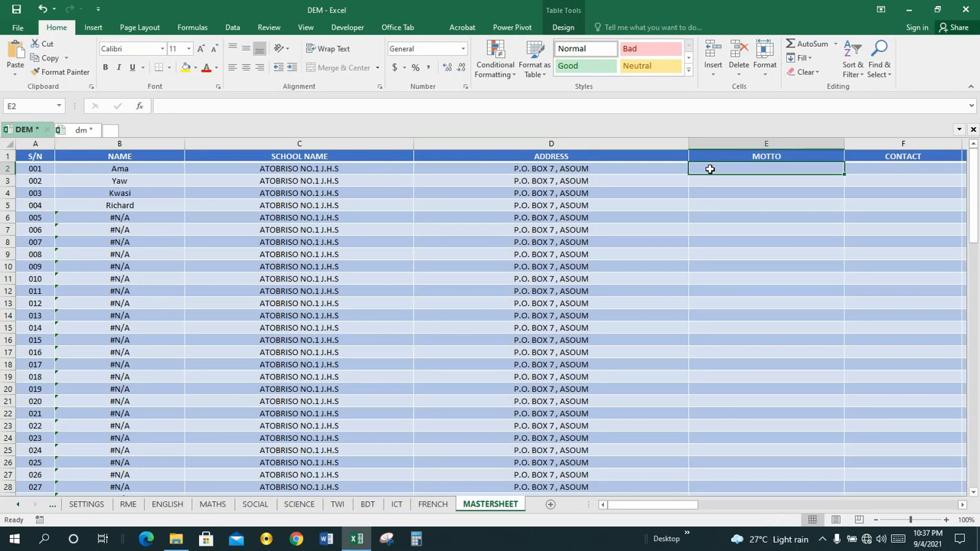
click(707, 181)
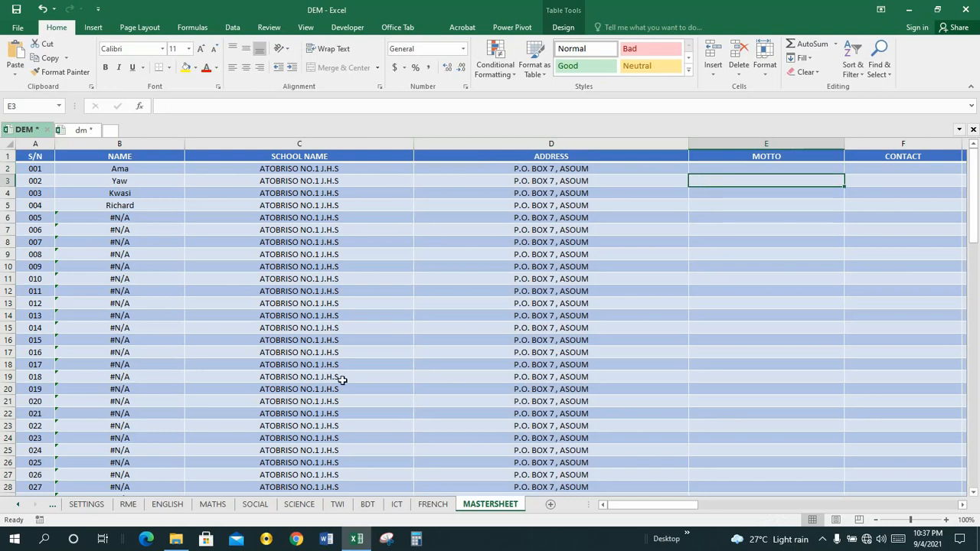
click(86, 508)
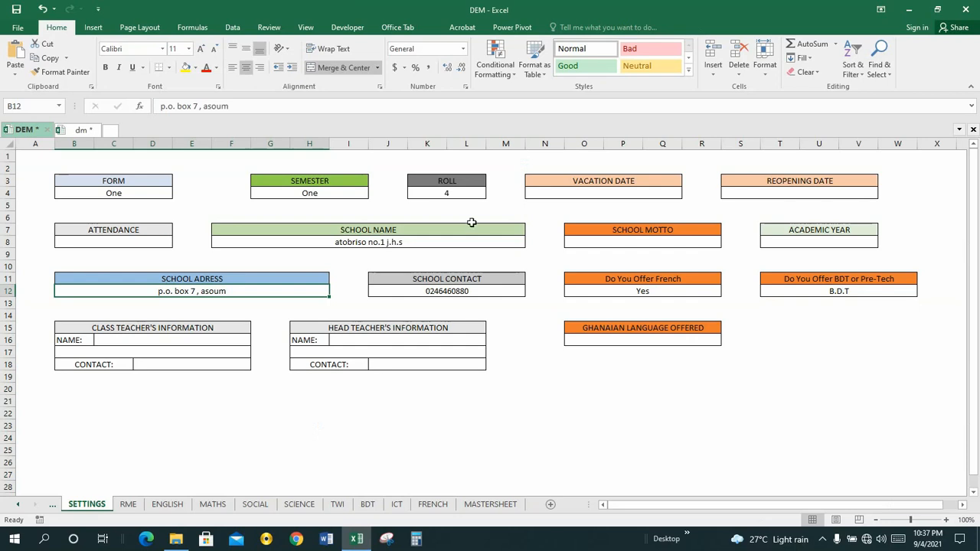
click(630, 243)
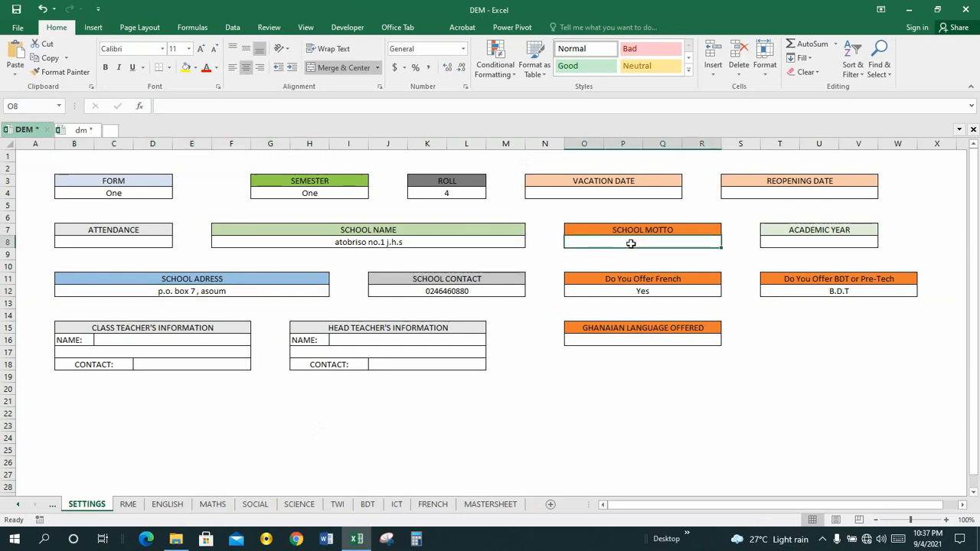
text(arise)
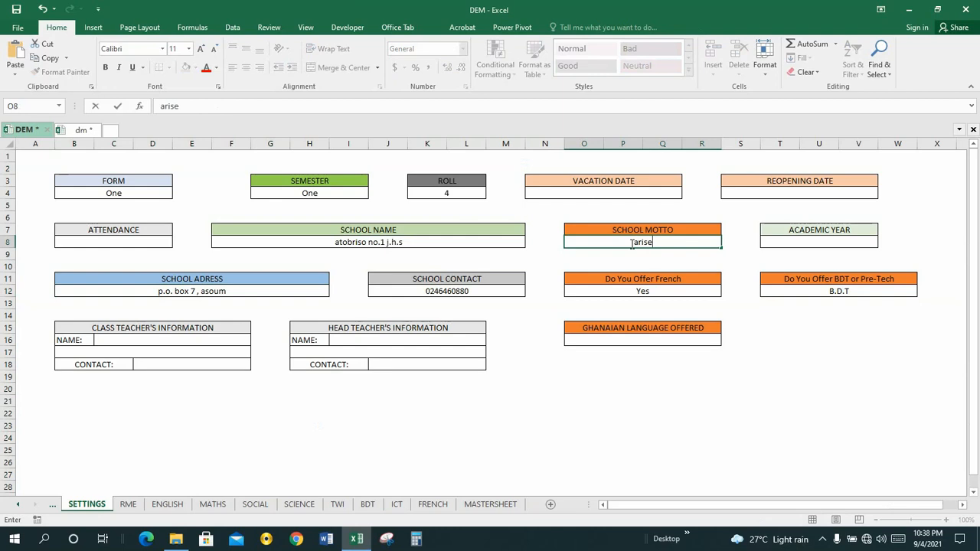
text( and shine)
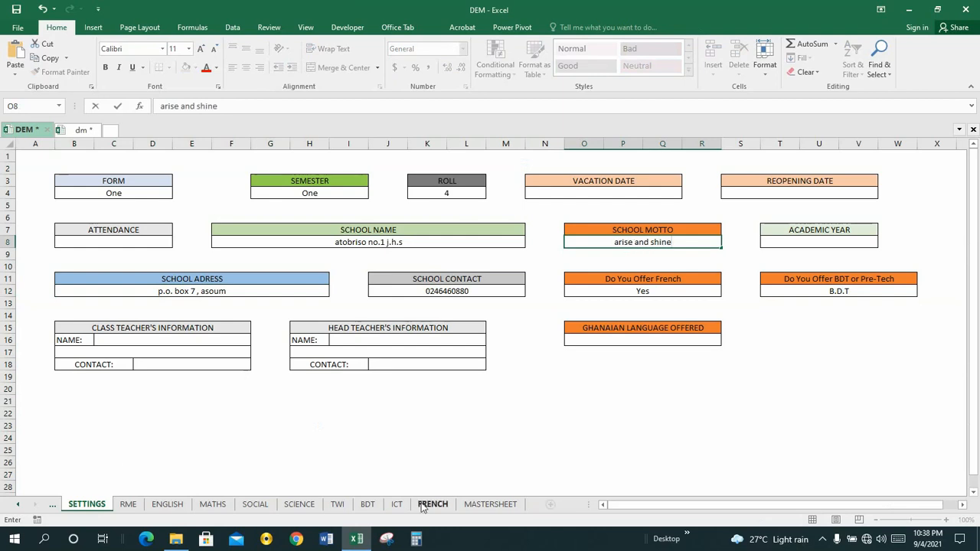
Link MOTTO cell E2 on MASTERSHEET to the school motto with the formula =SETTINGS!O8.
click(477, 506)
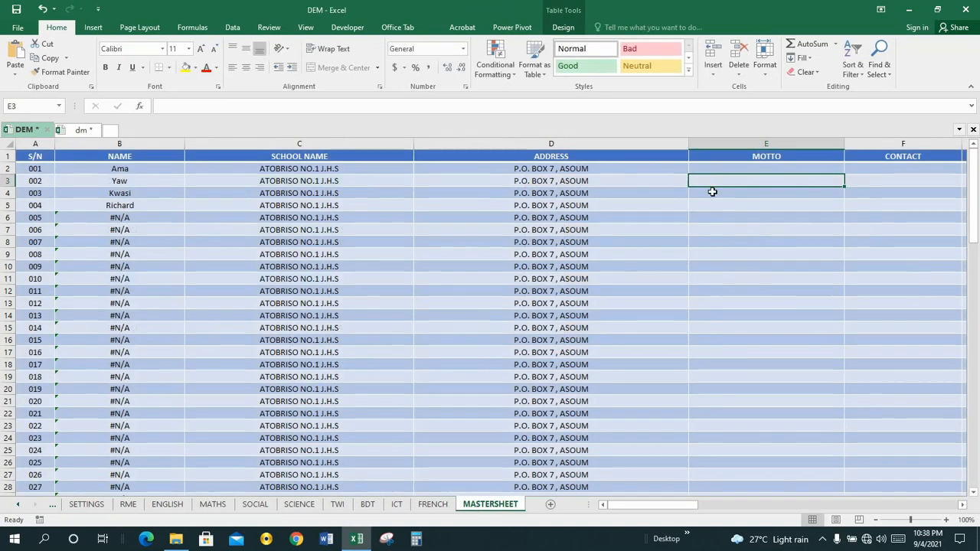
click(739, 169)
double_click(739, 169)
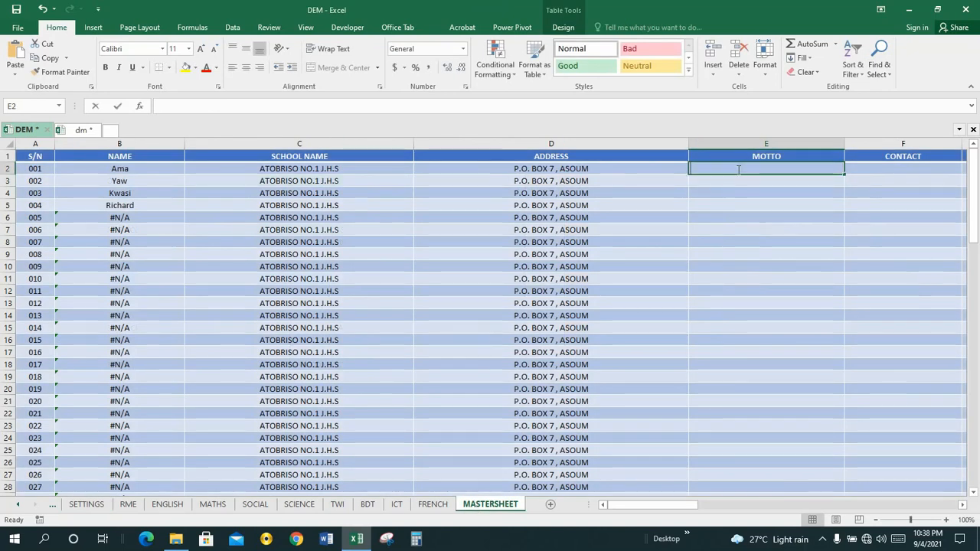
text(=)
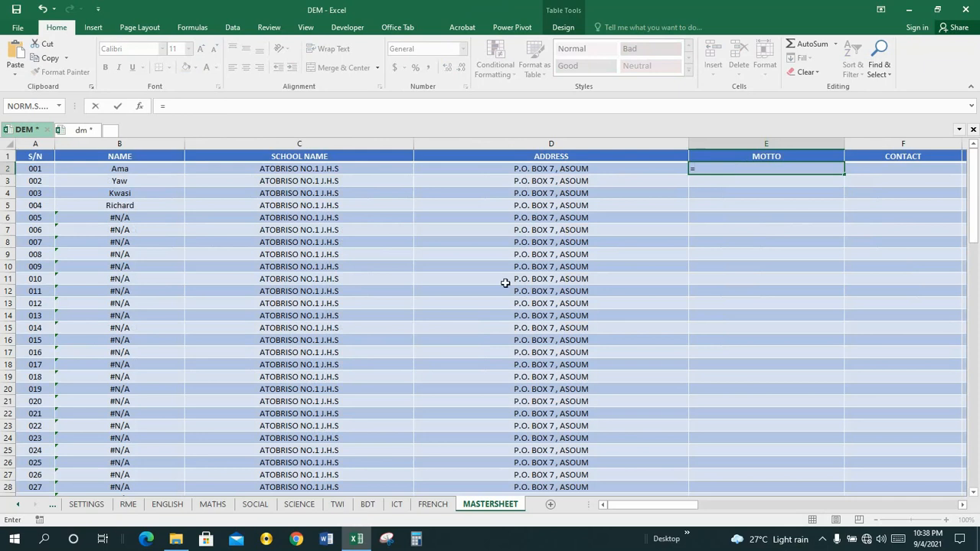
click(83, 507)
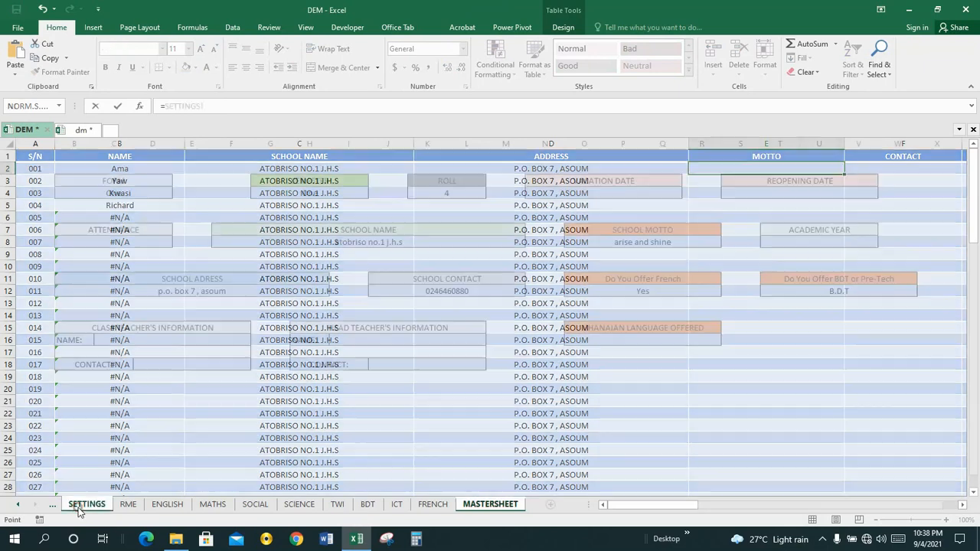
click(638, 242)
key(Return)
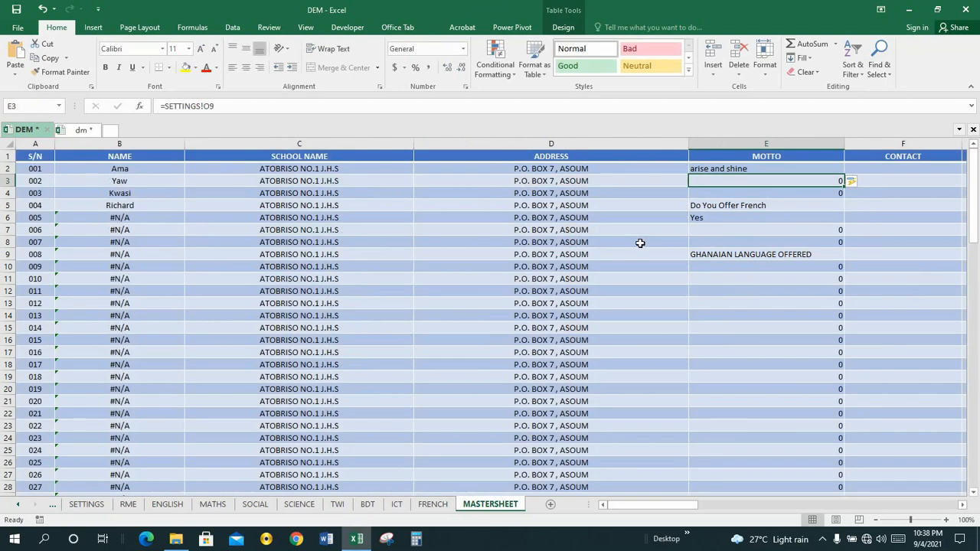
Make the reference in the E2 MOTTO formula absolute, as =SETTINGS!$O$8, for the whole column.
click(742, 169)
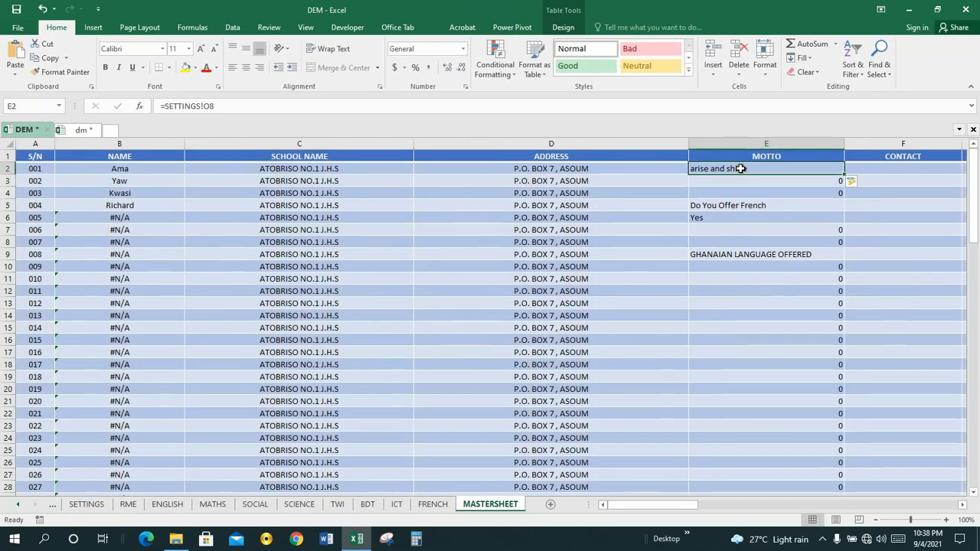
click(203, 107)
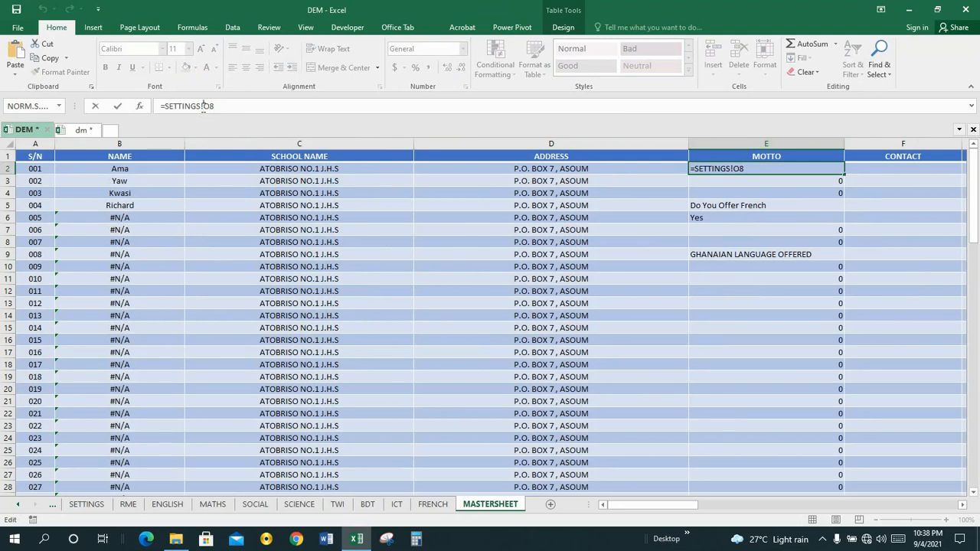
text($)
key(Right)
text($)
key(Return)
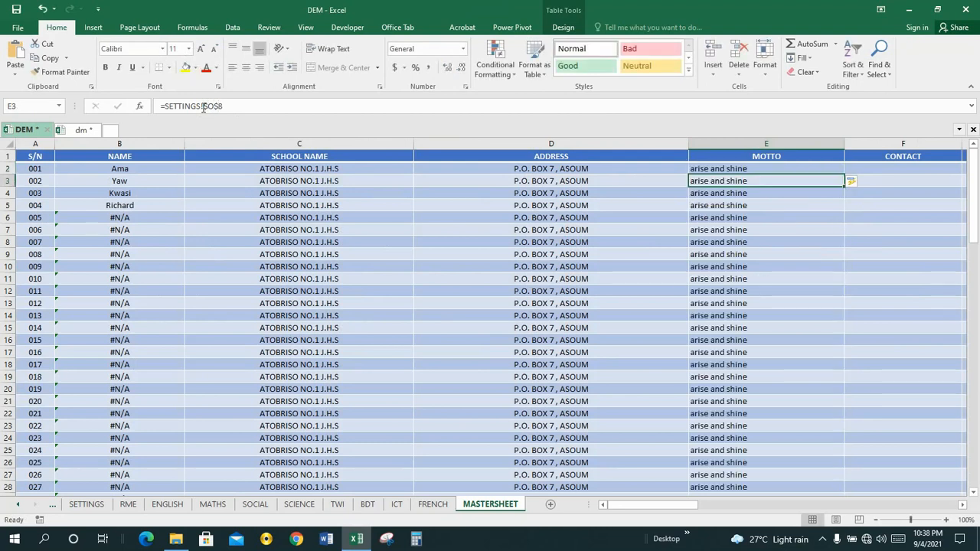
Center the contents of the entire MOTTO column horizontally.
click(749, 144)
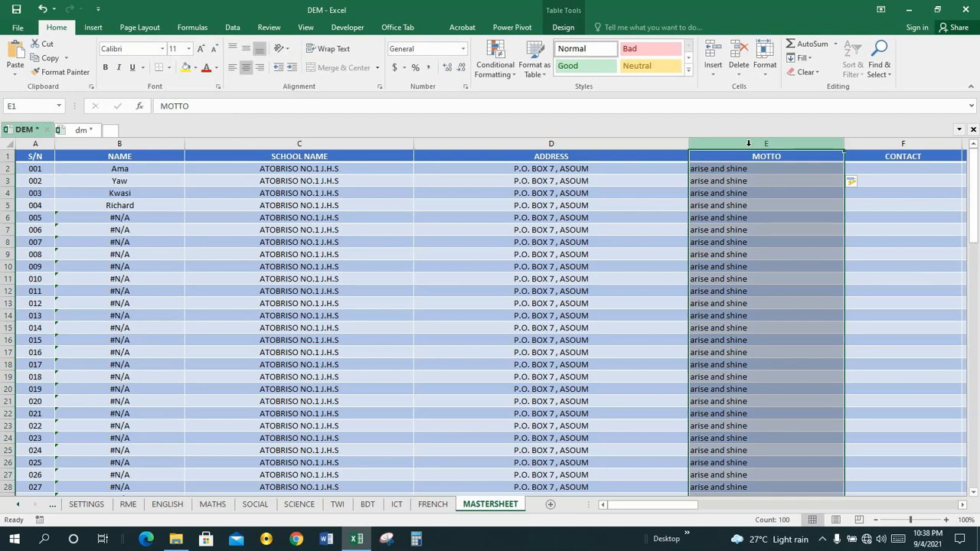
click(246, 67)
click(246, 67)
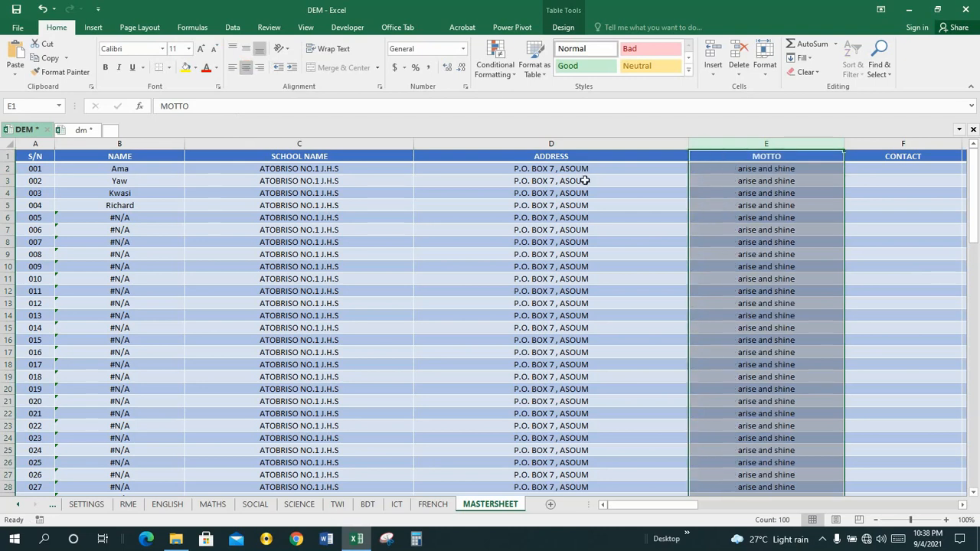
Wrap the MOTTO formula in E2 in the UPPER function, as =UPPER(SETTINGS!$O$8).
click(716, 168)
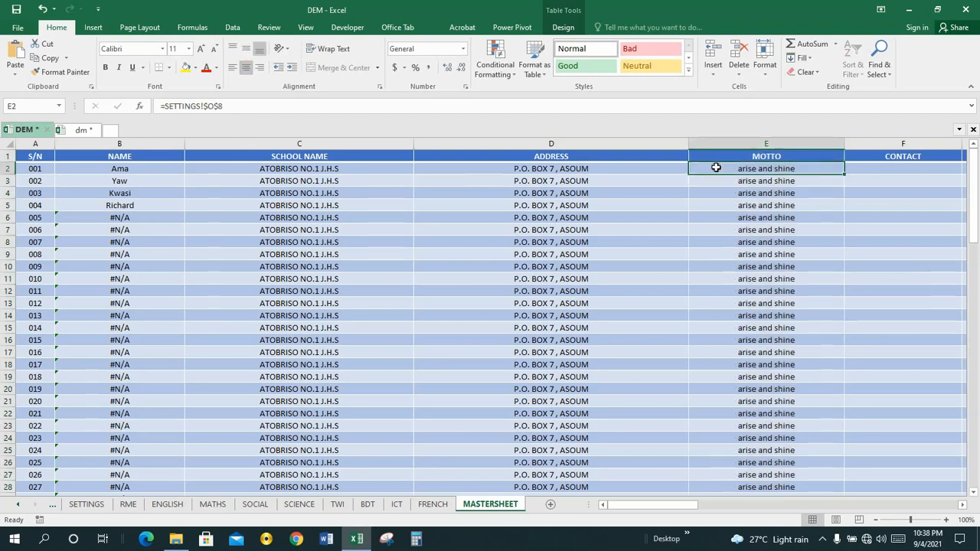
click(167, 107)
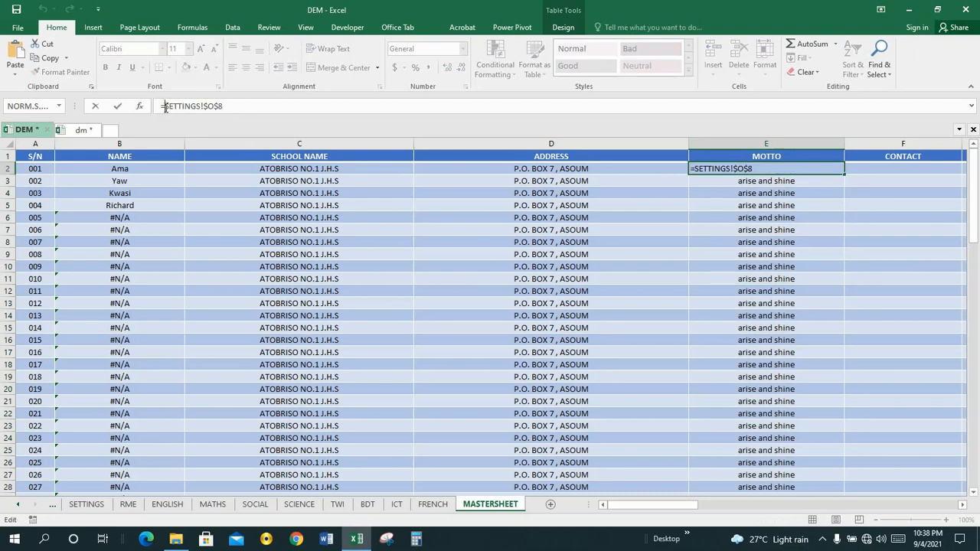
text(u)
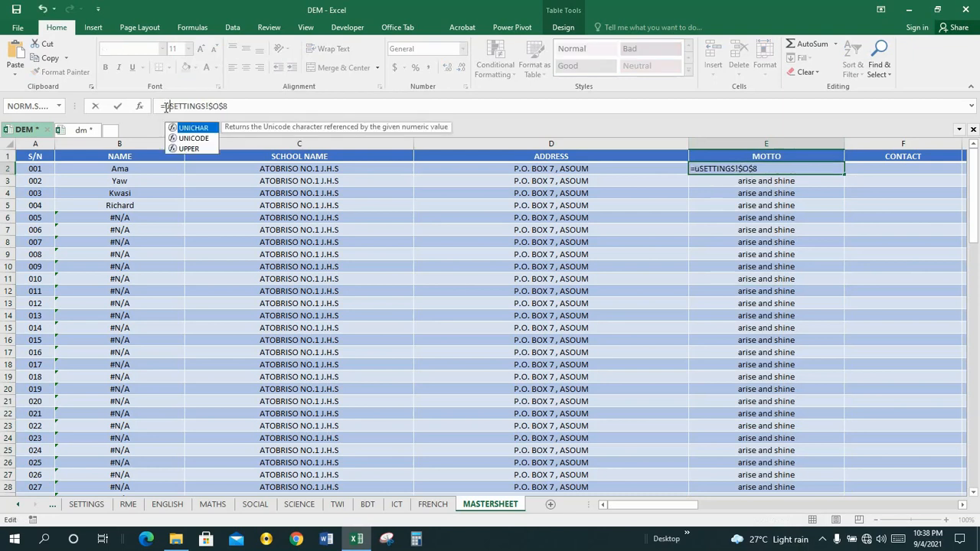
text(p)
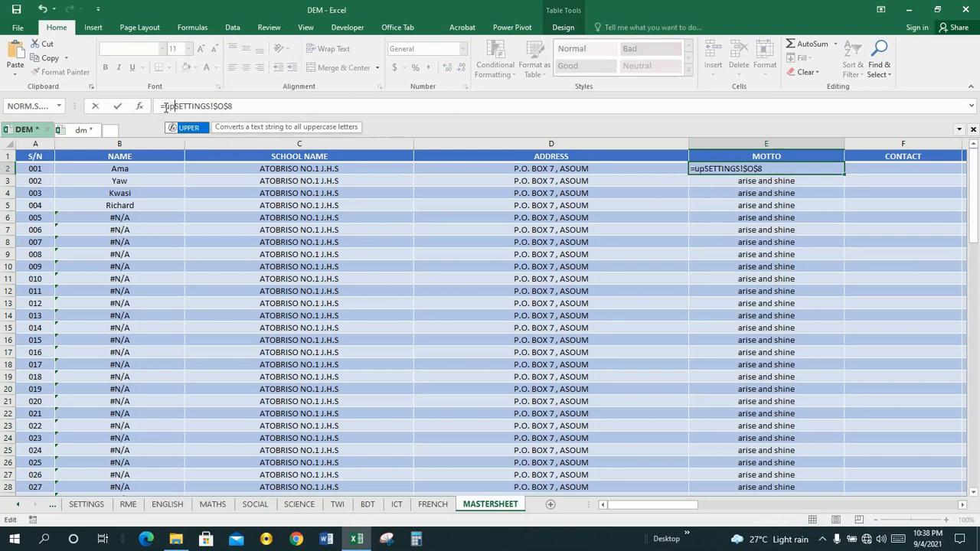
text(p)
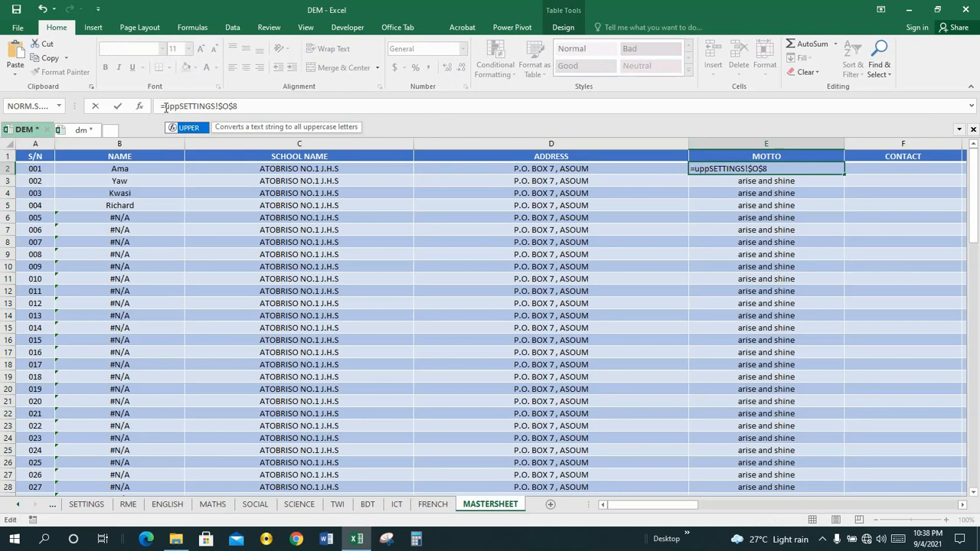
text(er()
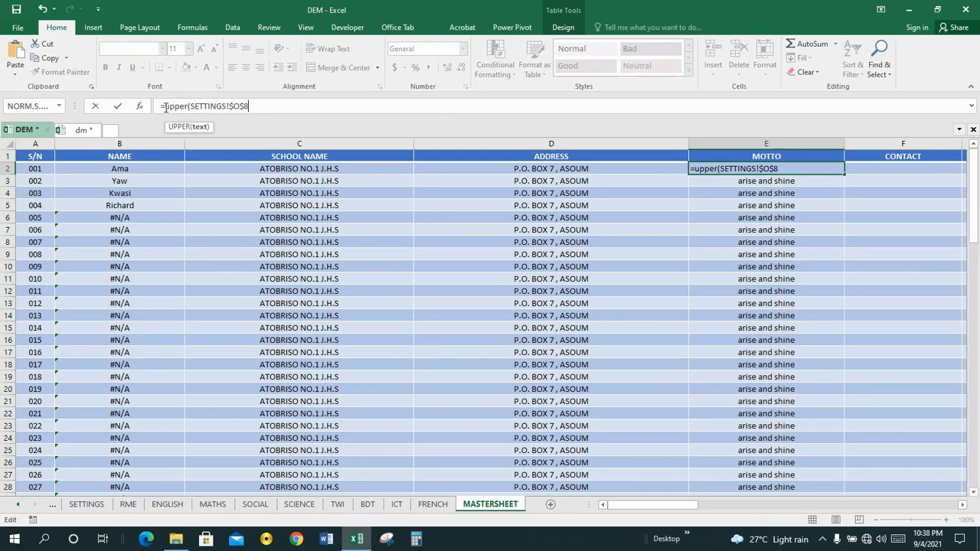
text())
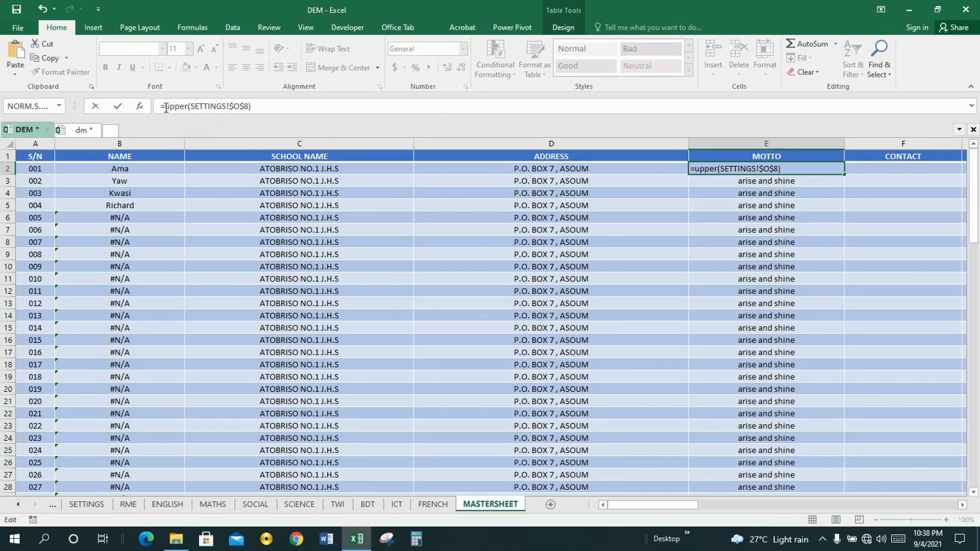
key(Return)
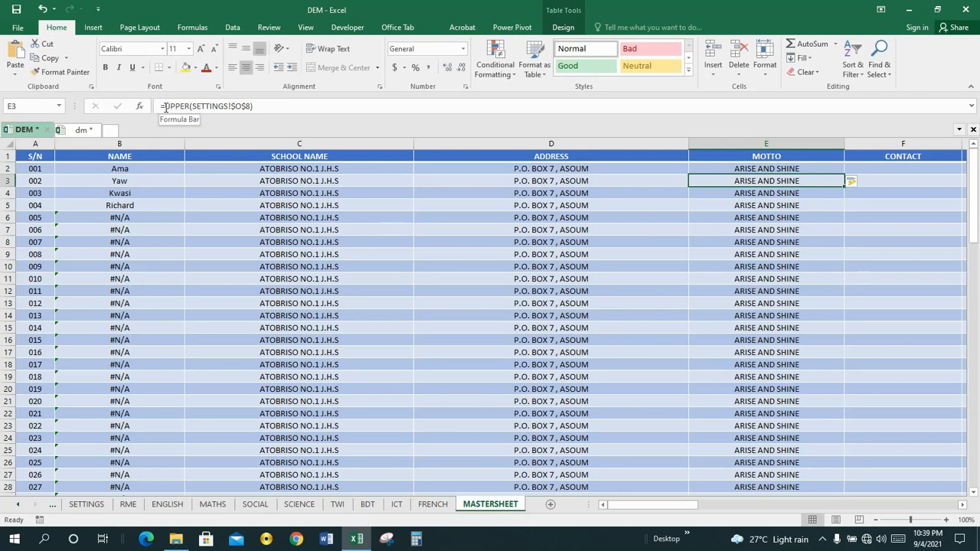
Save the DEM workbook with the completed MOTTO column.
click(889, 170)
click(793, 170)
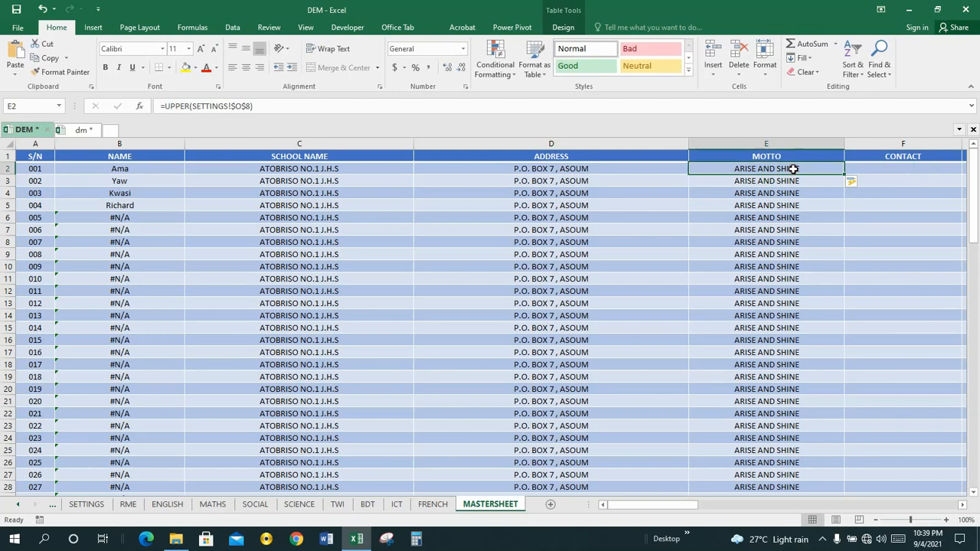
key(ctrl+s)
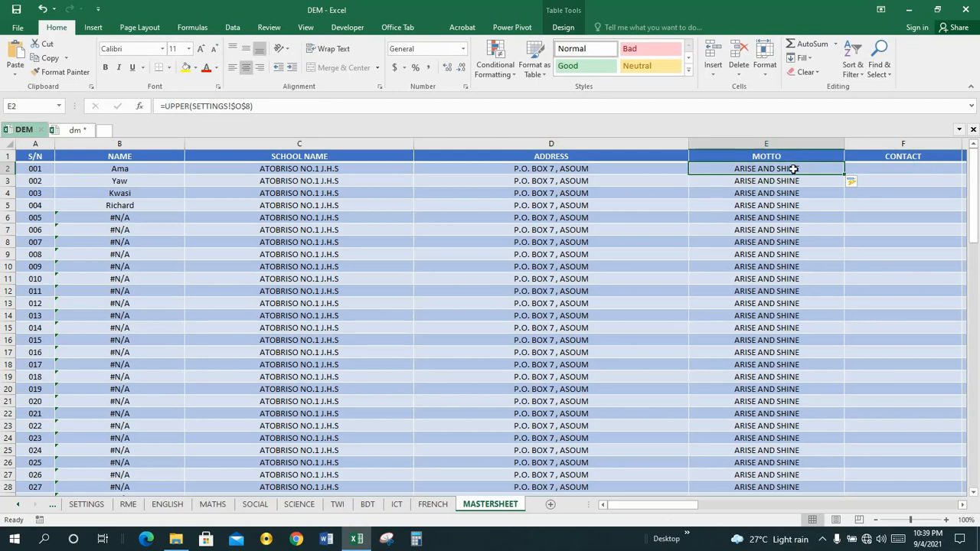
Select F2, the first data cell of the CONTACT column on MASTERSHEET.
drag(645, 505, 688, 507)
click(490, 170)
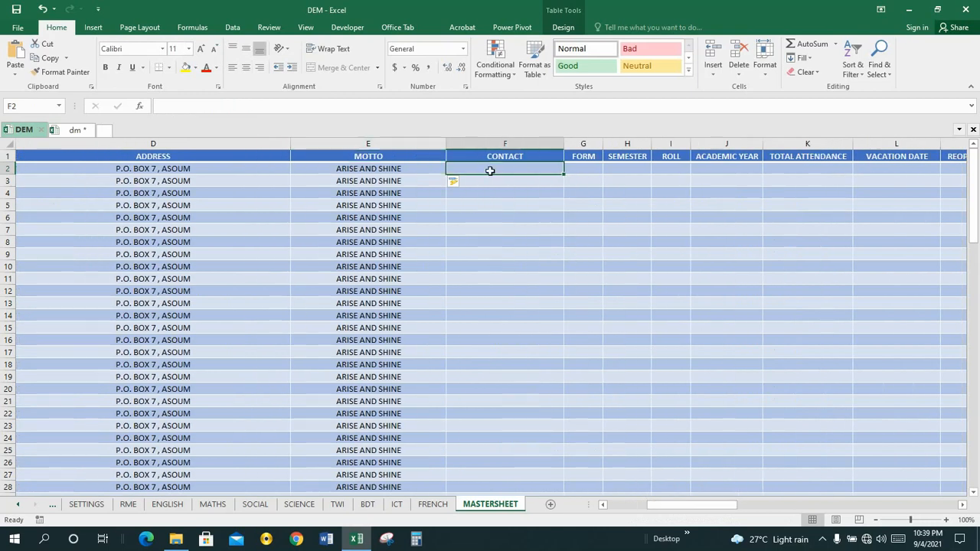